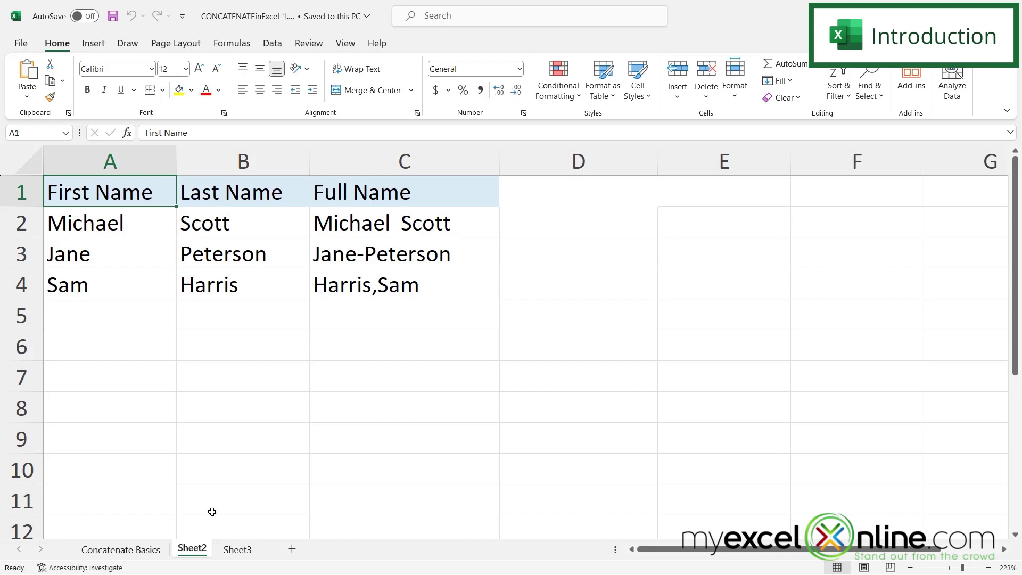
- Switch to the Concatenate Basics sheet and select cell A1
left_click(237, 549)
left_click(95, 187)
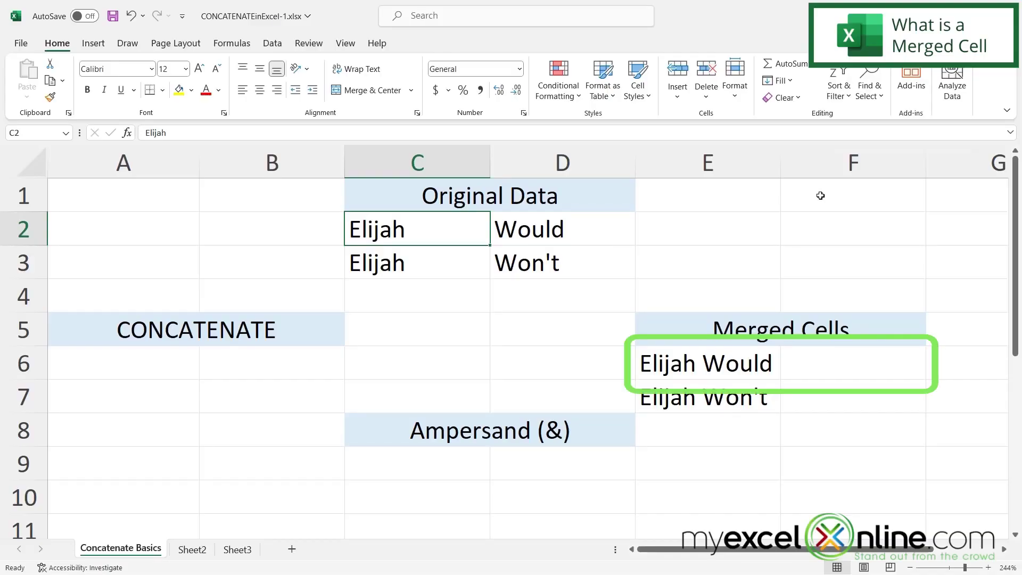
- Merge and centre E6:F6 and E7:F7, then compare C2:D2 with the merged result
left_click(689, 373)
mouse_move(689, 372)
left_mouse_down()
mouse_move(844, 392)
mouse_move(841, 373)
left_mouse_up()
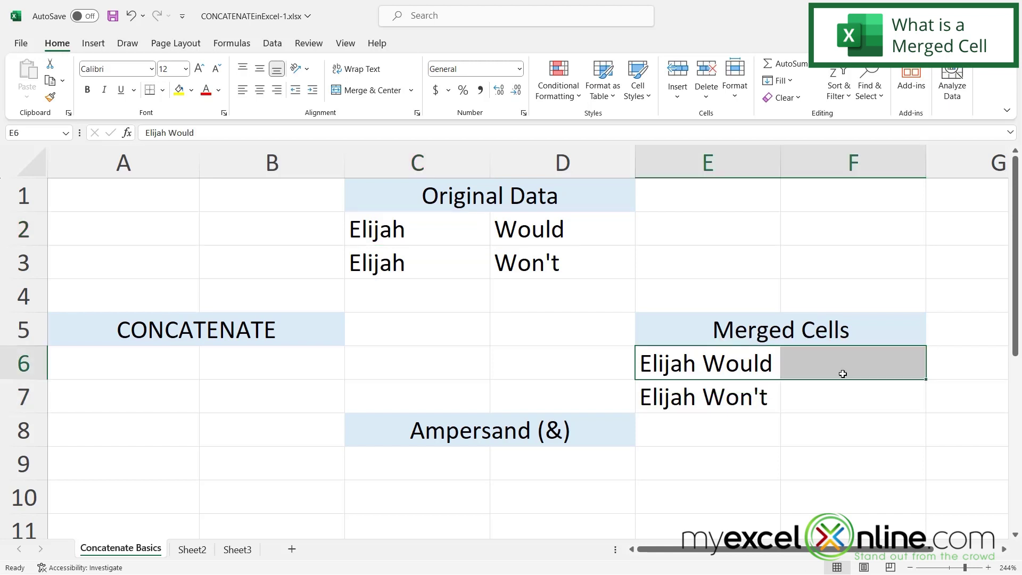
left_click(368, 92)
left_click_drag(692, 396, 793, 405)
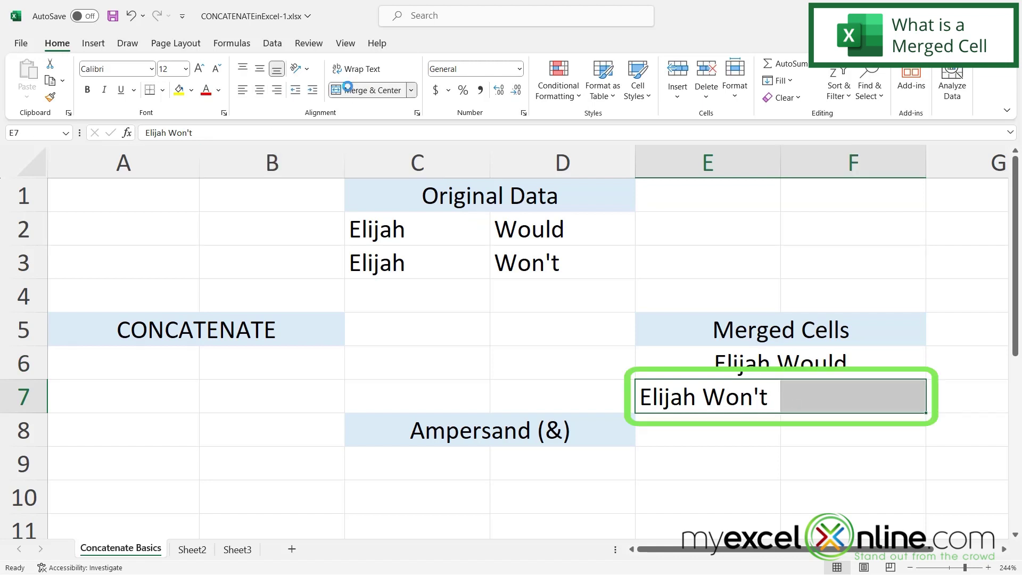
left_click(368, 91)
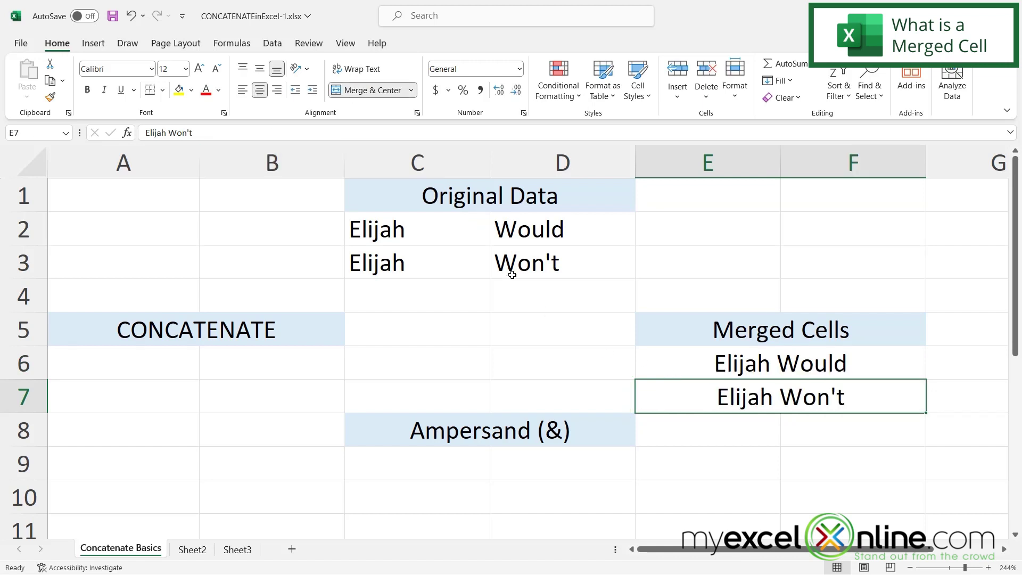
left_click(468, 230)
left_click_drag(467, 230, 537, 242)
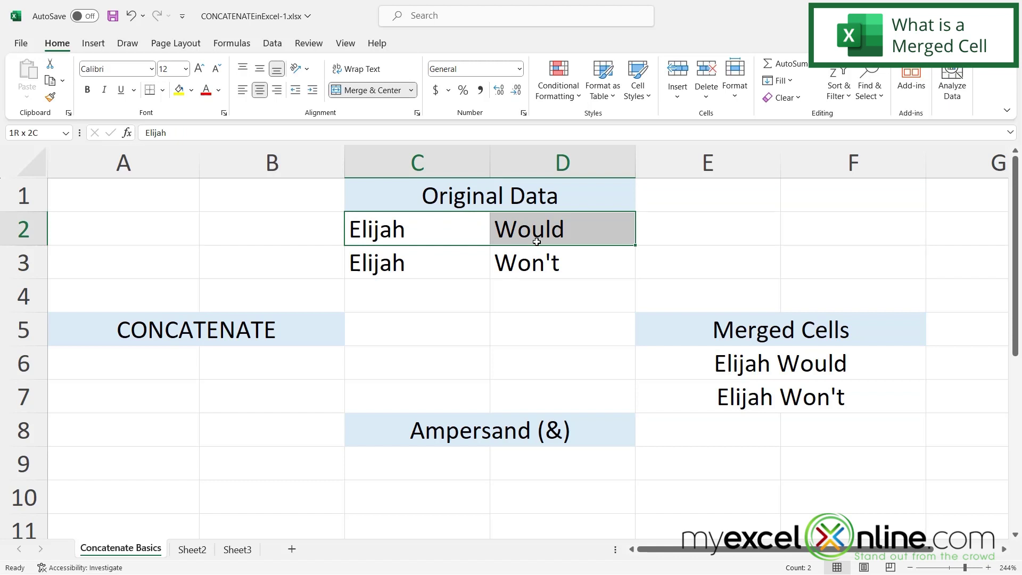
left_click(686, 363)
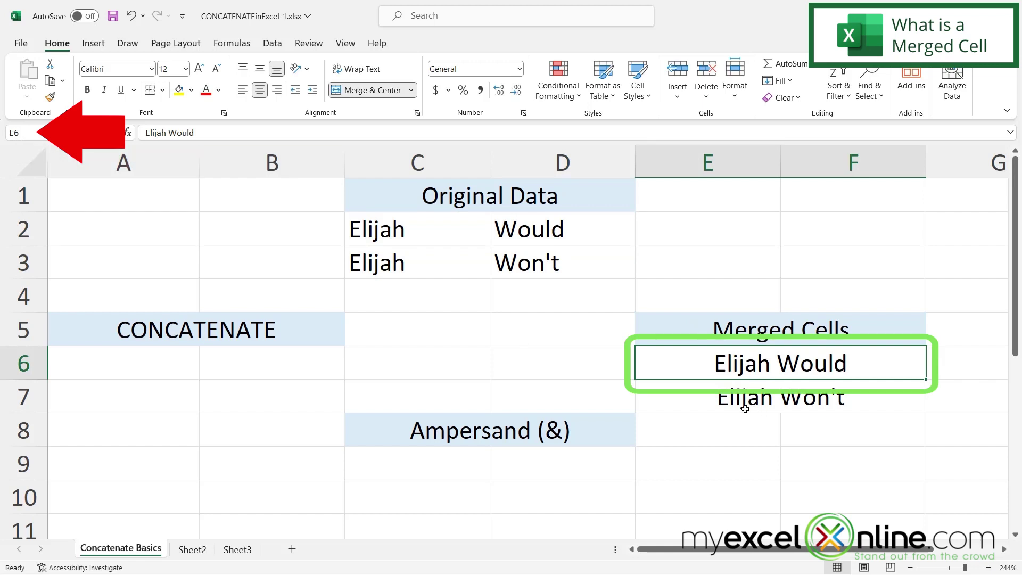
- Undo the E6:F6 merge and inspect E6, F6, E7 and F7 as separate cells
key("ctrl+z")
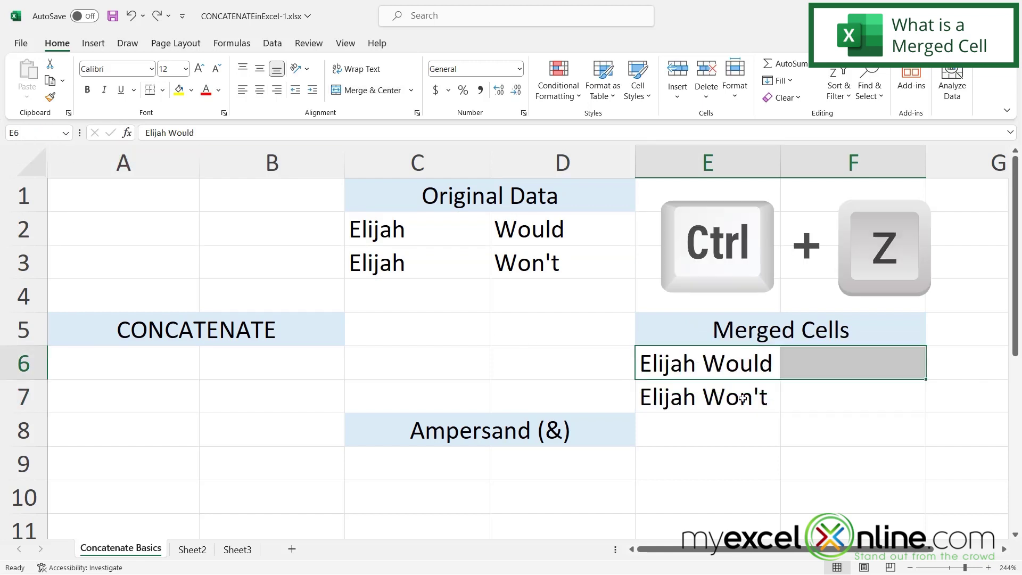
left_click(686, 371)
left_click(842, 357)
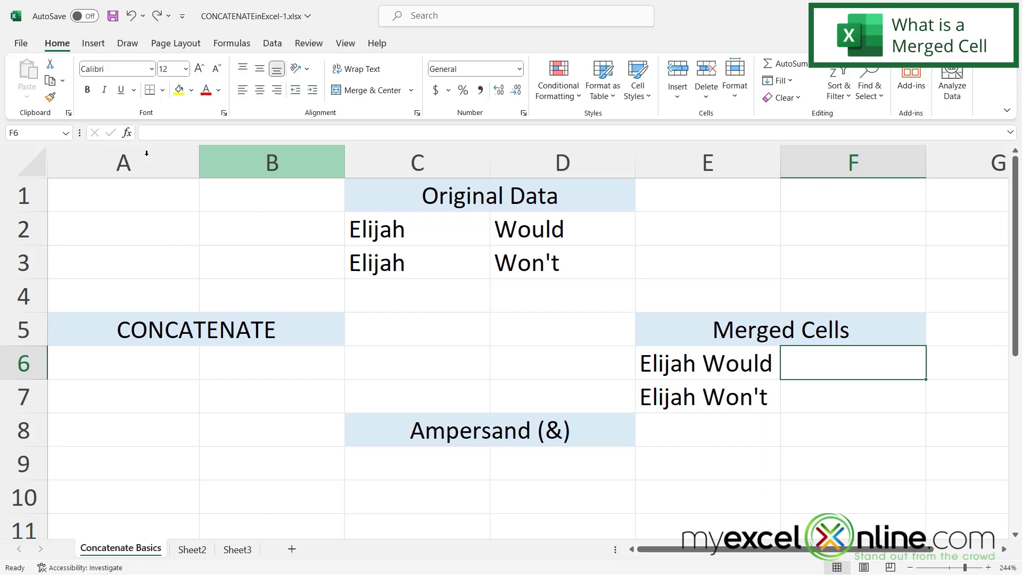
key("Left")
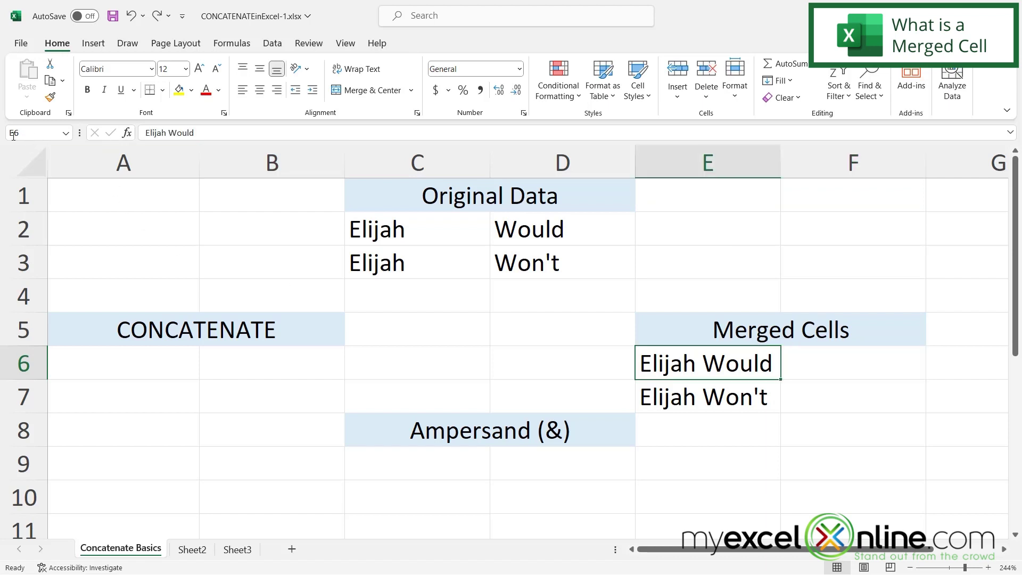
left_click(843, 358)
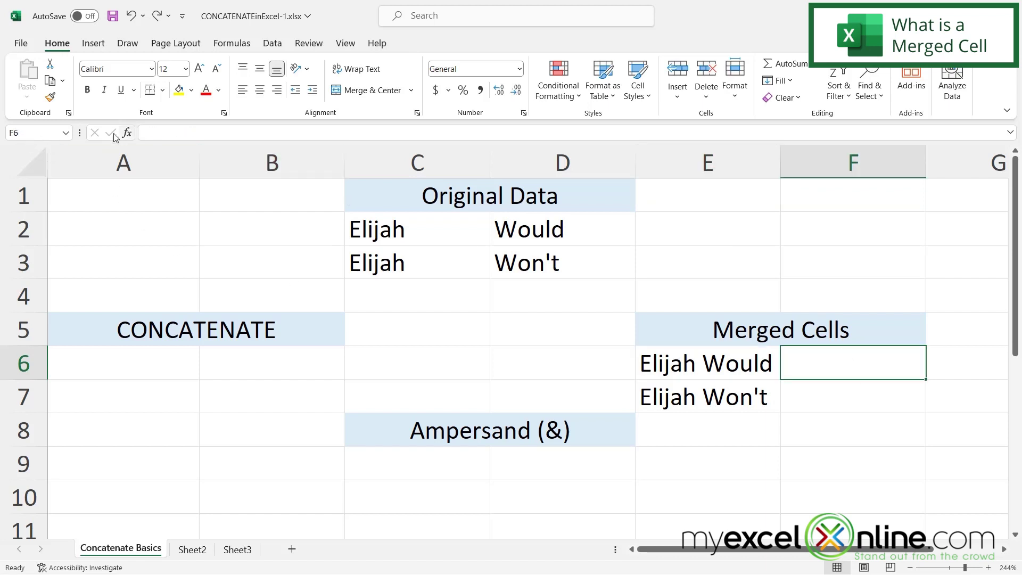
left_click(709, 401)
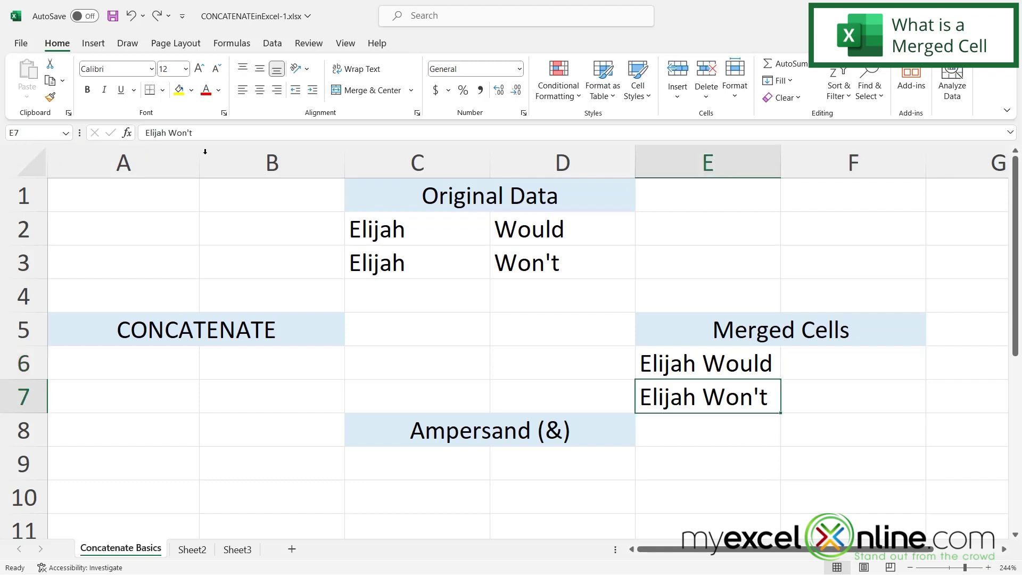
left_click(819, 402)
- Merge and centre E6:F6 and E7:F7 again and check both merged cells
left_click_drag(692, 365, 786, 367)
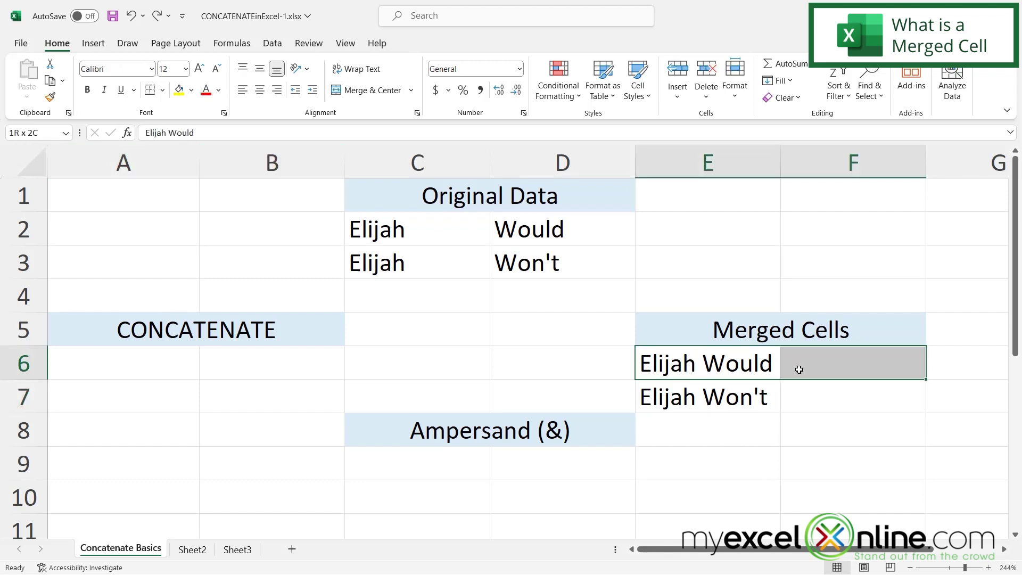
left_click(372, 90)
left_click_drag(754, 408, 793, 399)
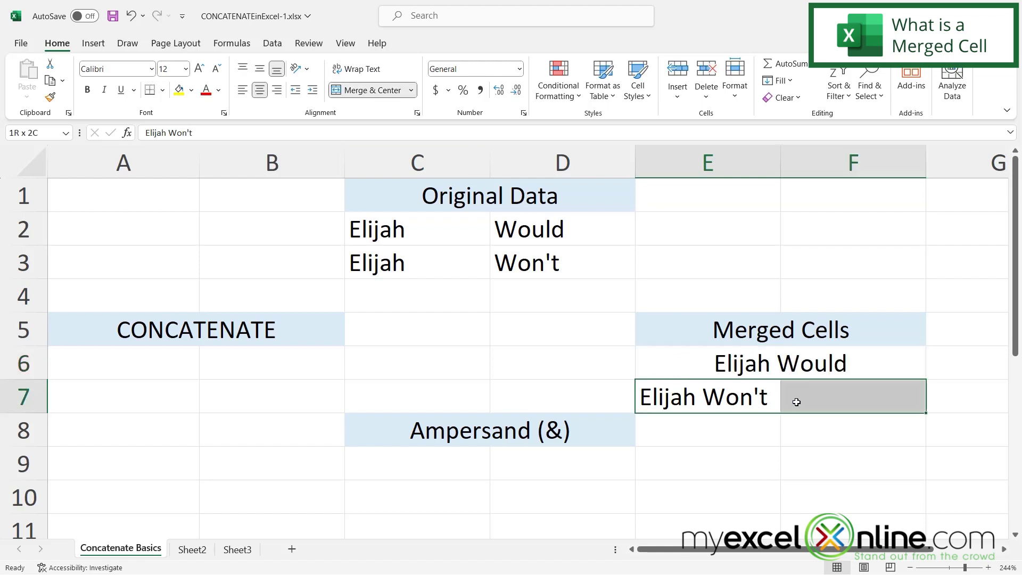
left_click(373, 89)
left_click(684, 365)
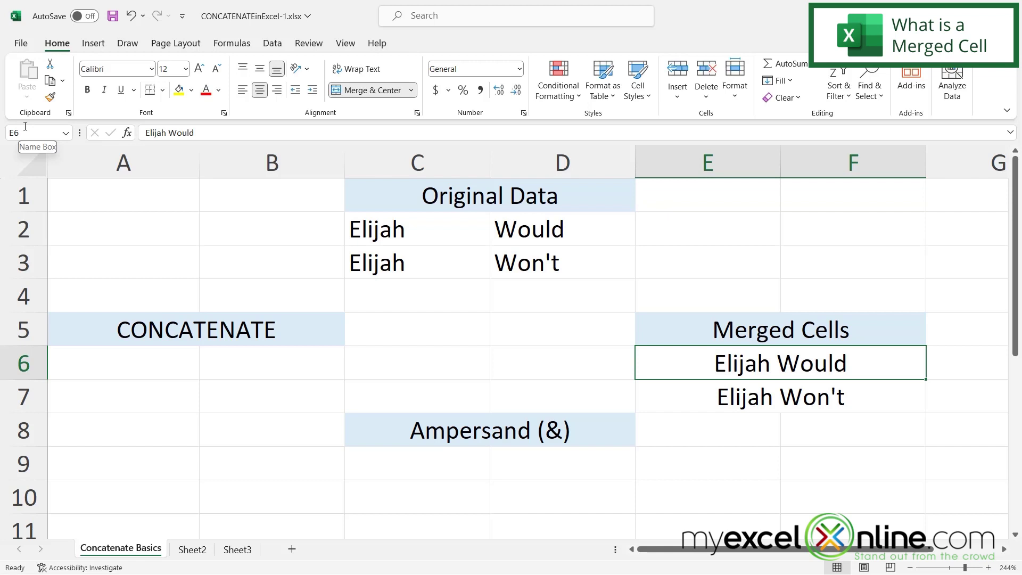
left_click(678, 393)
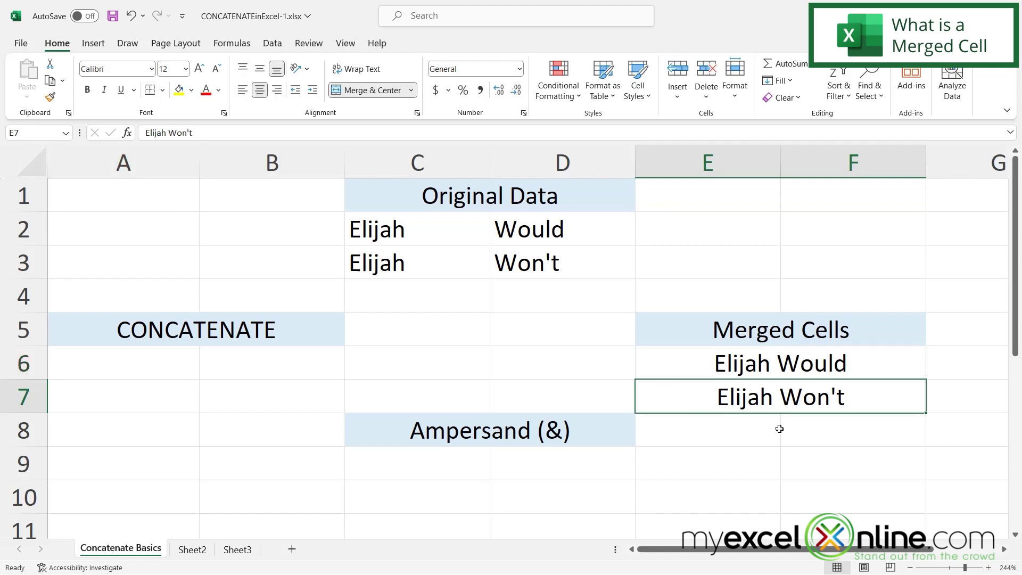
left_click(699, 359)
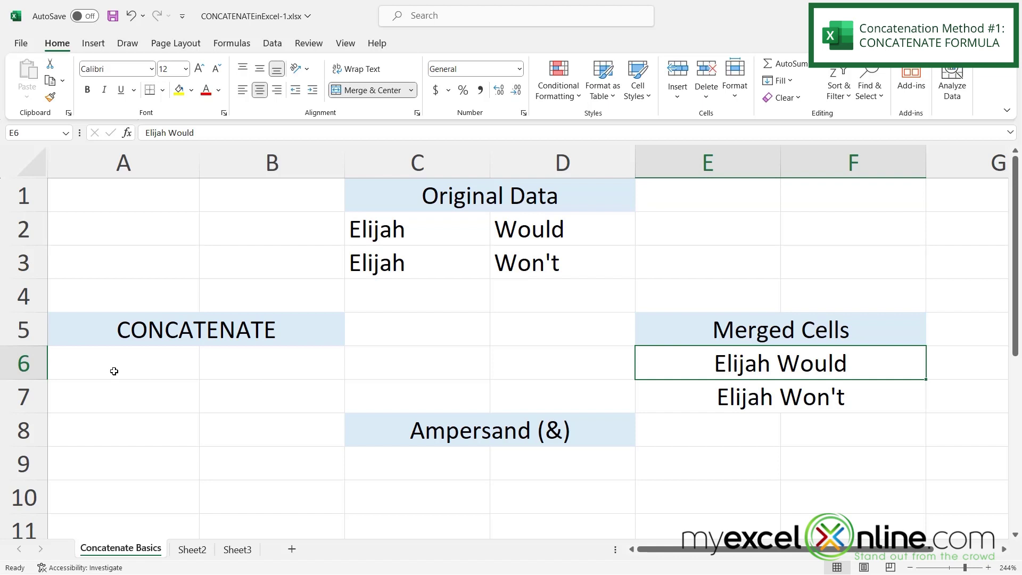
- Enter =CONCATENATE(C2,D2) in A6 to join the C2 and D2 text
left_click(95, 367)
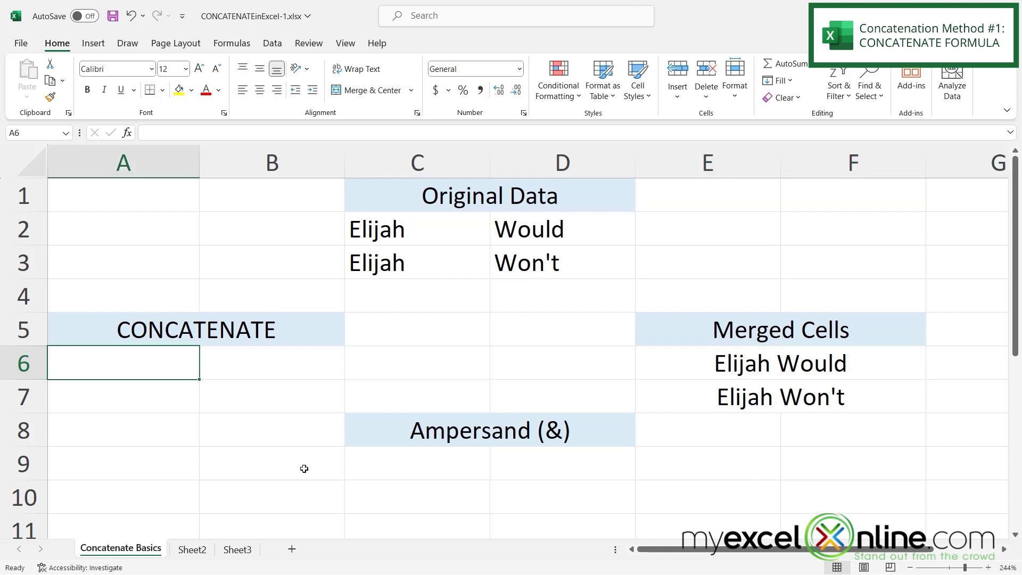
type("=con")
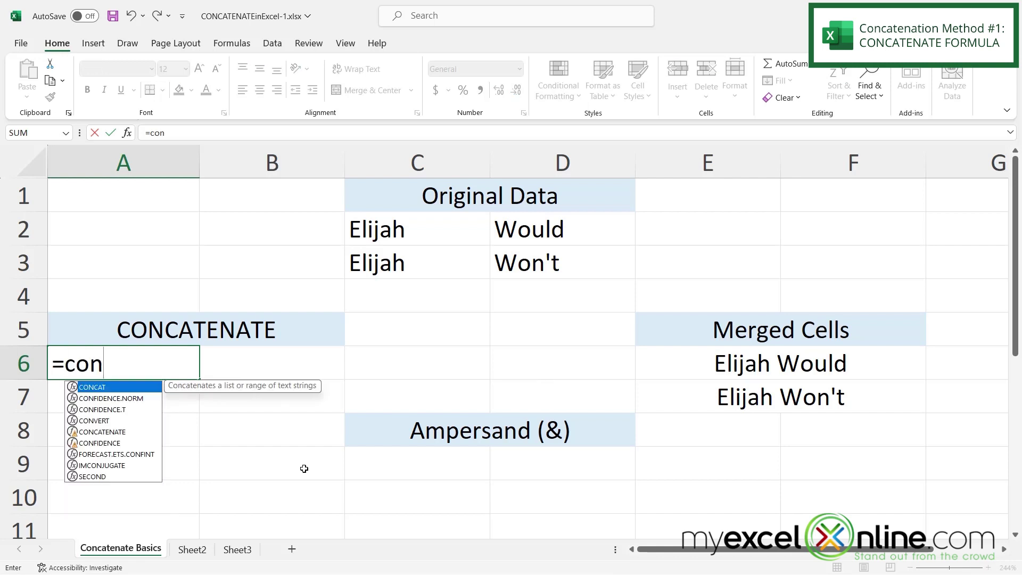
type("catenate(")
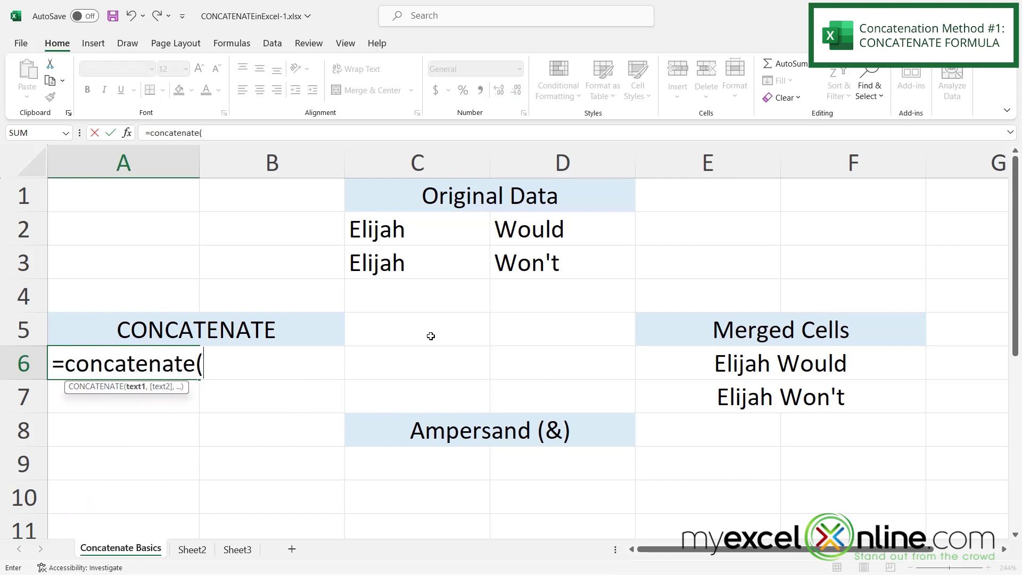
left_click(384, 232)
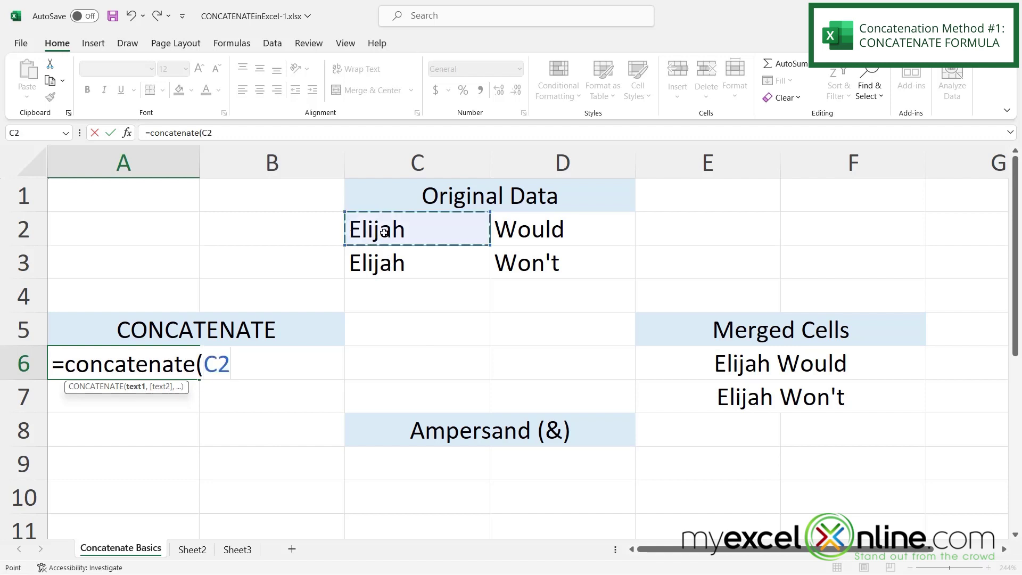
type(",")
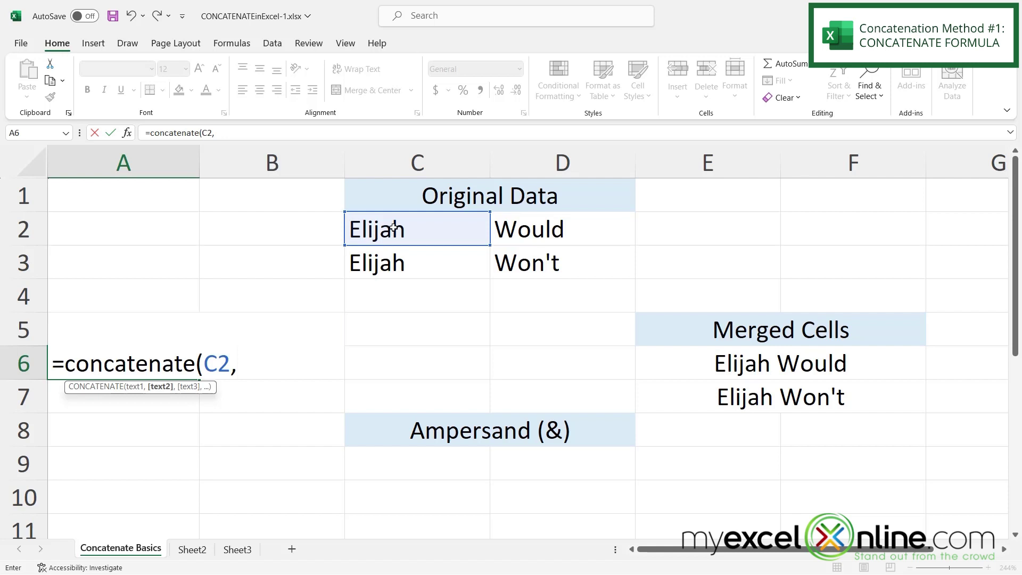
left_click(541, 228)
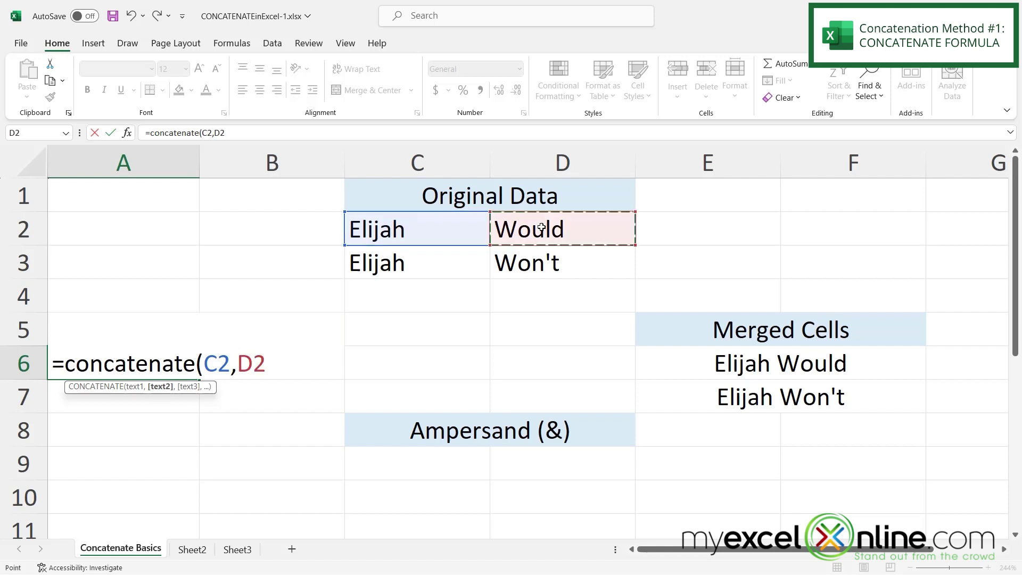
key("Return")
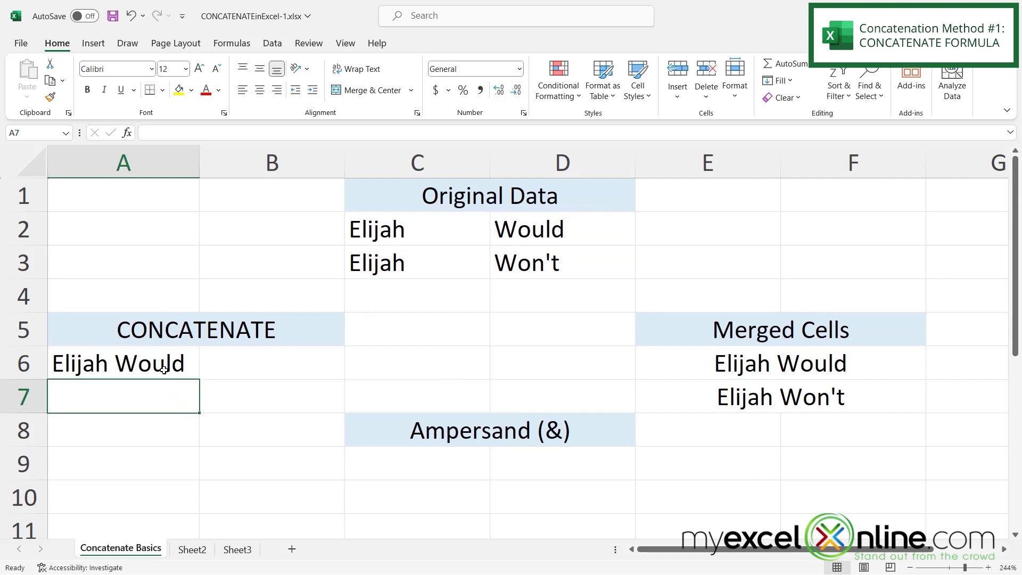
- Fill the A6 CONCATENATE formula down to A7 to join C3 and D3
left_click(106, 362)
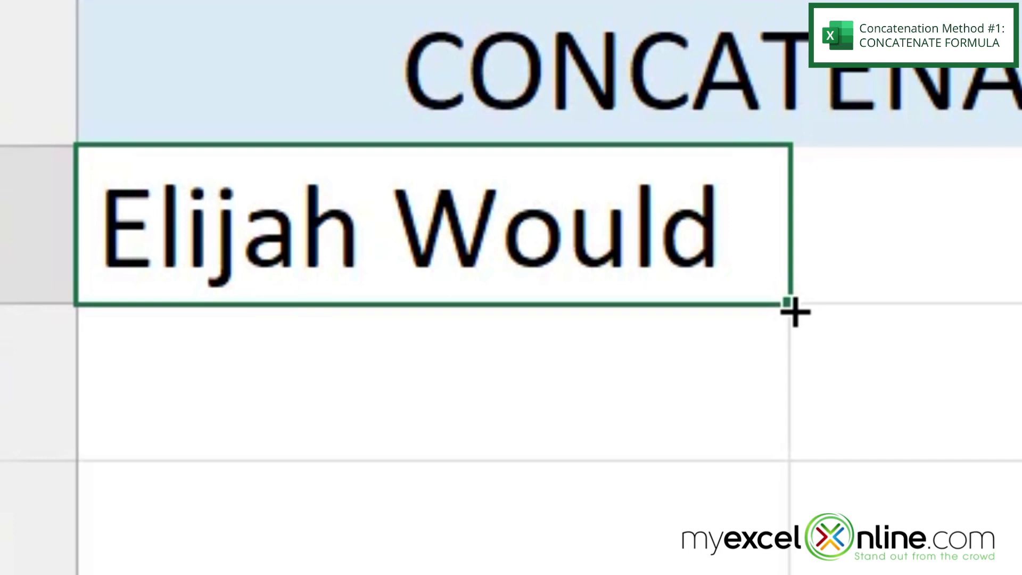
left_click_drag(789, 304, 812, 437)
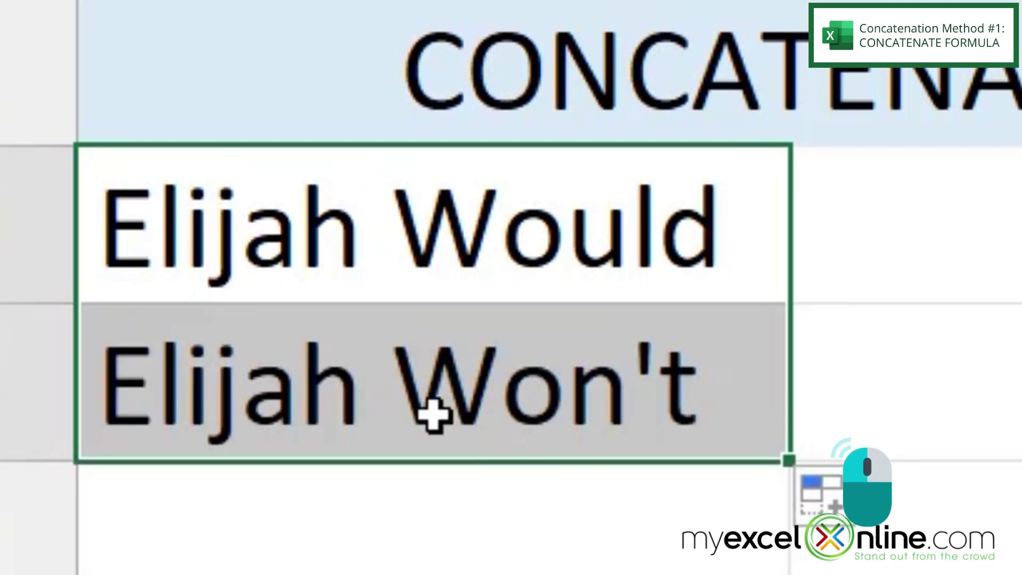
left_click(379, 397)
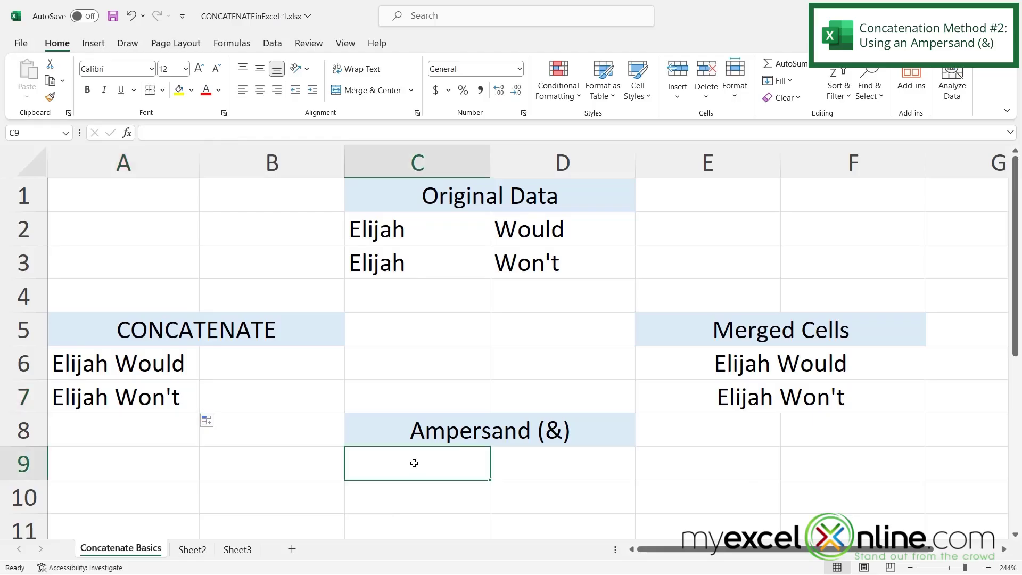
- Enter the ampersand formula =C2&D2 in C9
type("=")
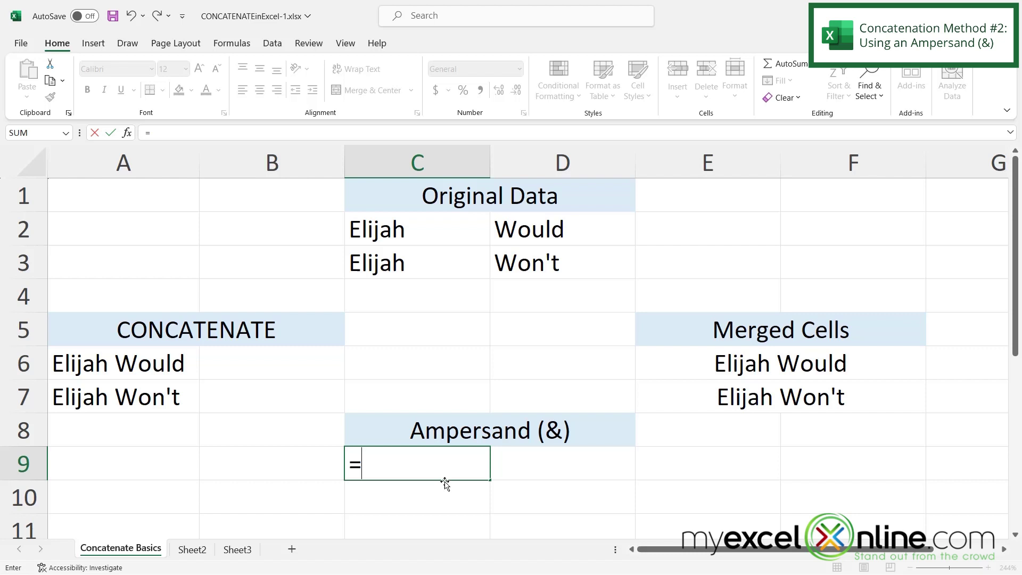
left_click(408, 233)
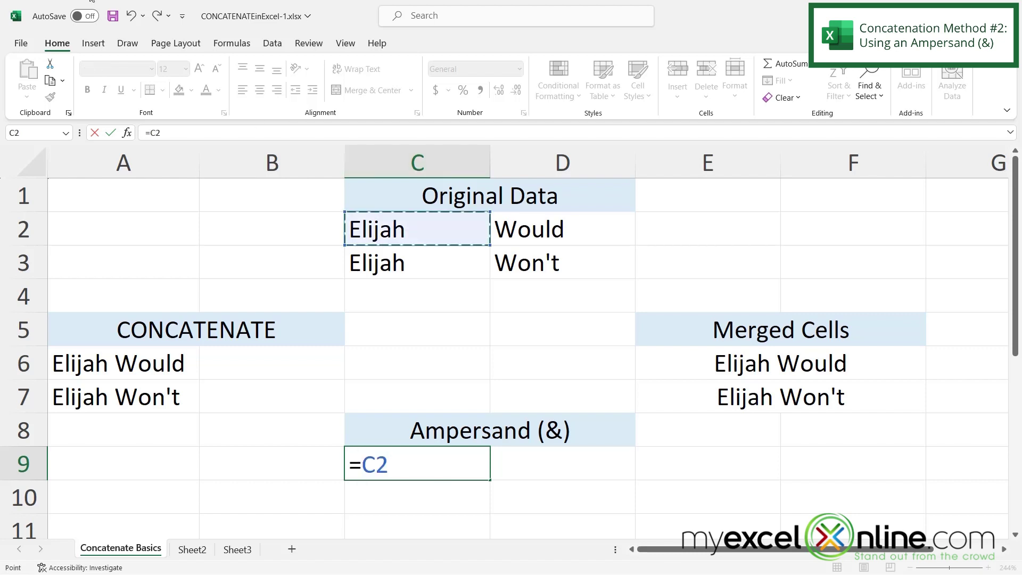
type("&")
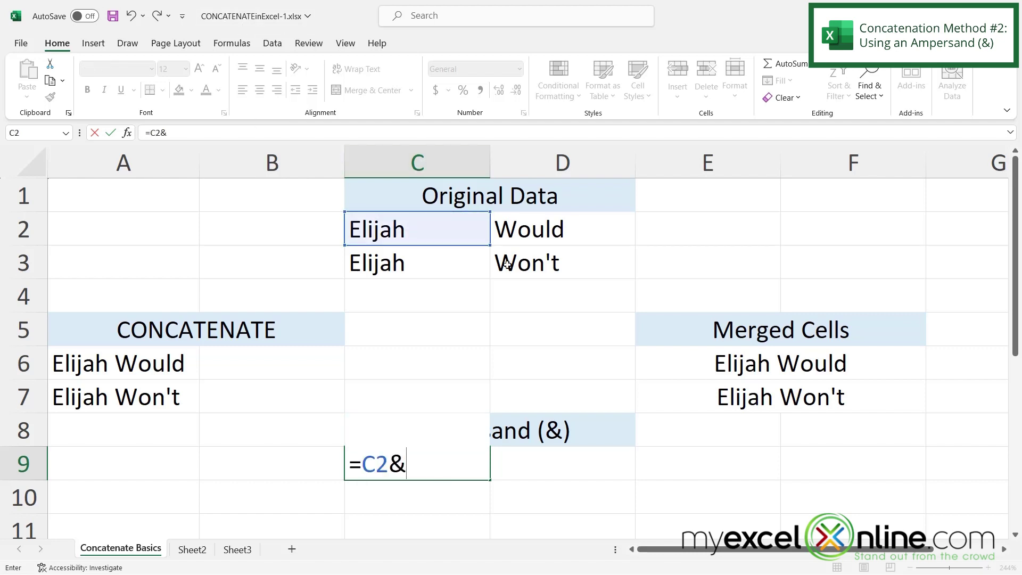
left_click(516, 231)
key("Return")
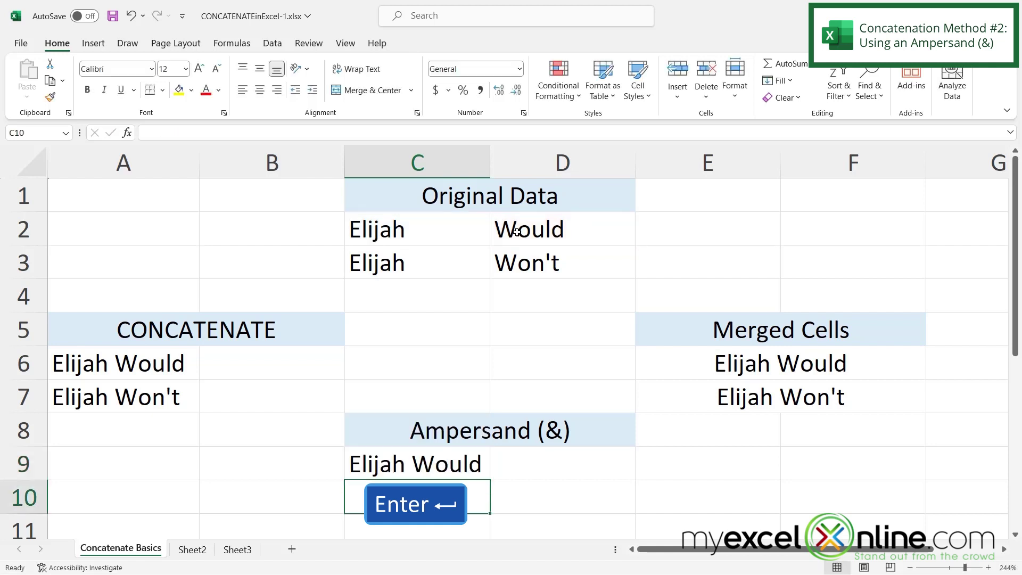
- Fill C9 down to C10 and compare the result with the CONCATENATE formula in A6
left_click(376, 464)
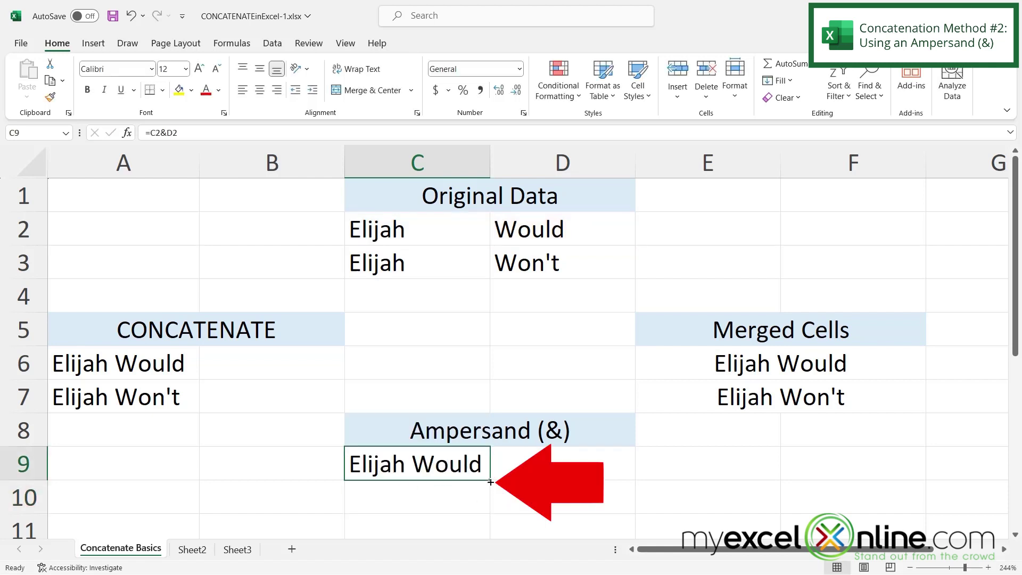
left_click_drag(490, 481, 489, 505)
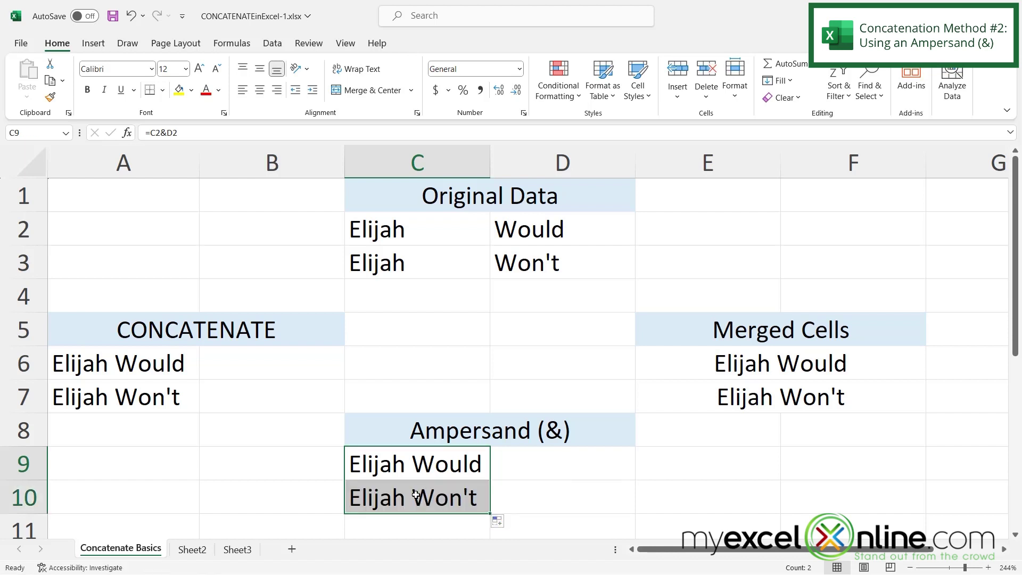
left_click(416, 495)
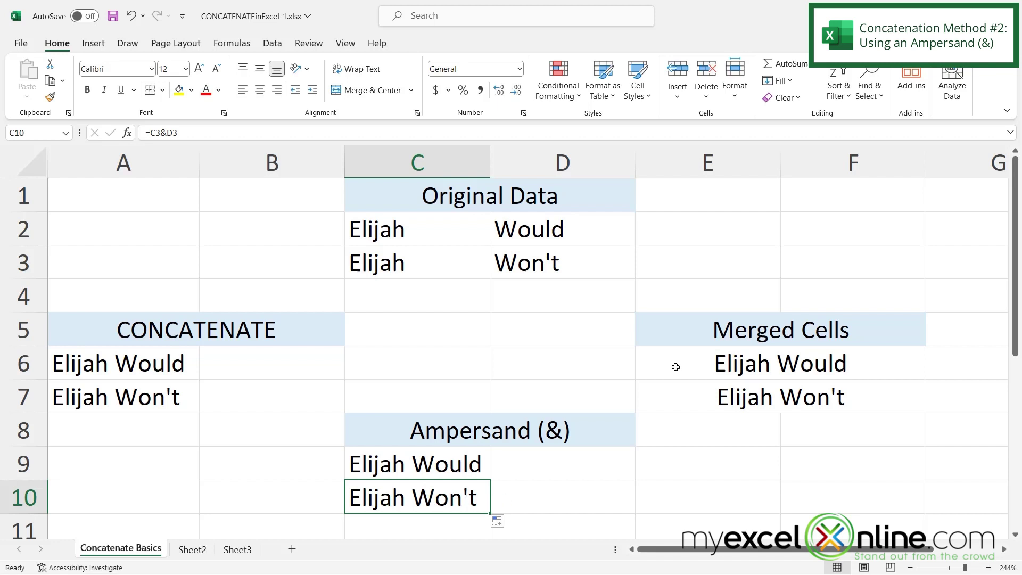
left_click(77, 364)
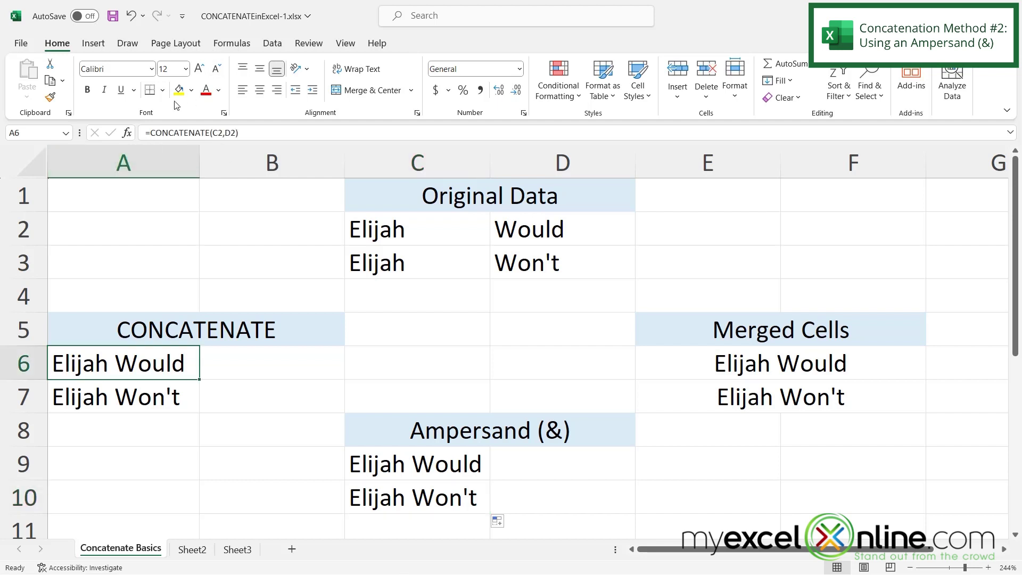
left_click(383, 467)
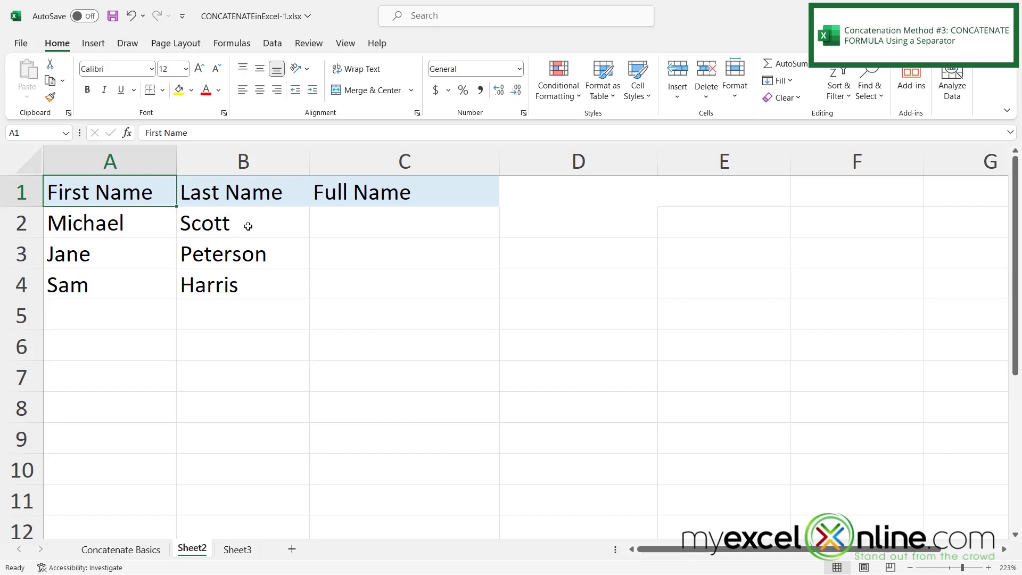
- Enter =concatenate(A2," ",B2) in C2 to join the first and last name with a space
left_click(358, 221)
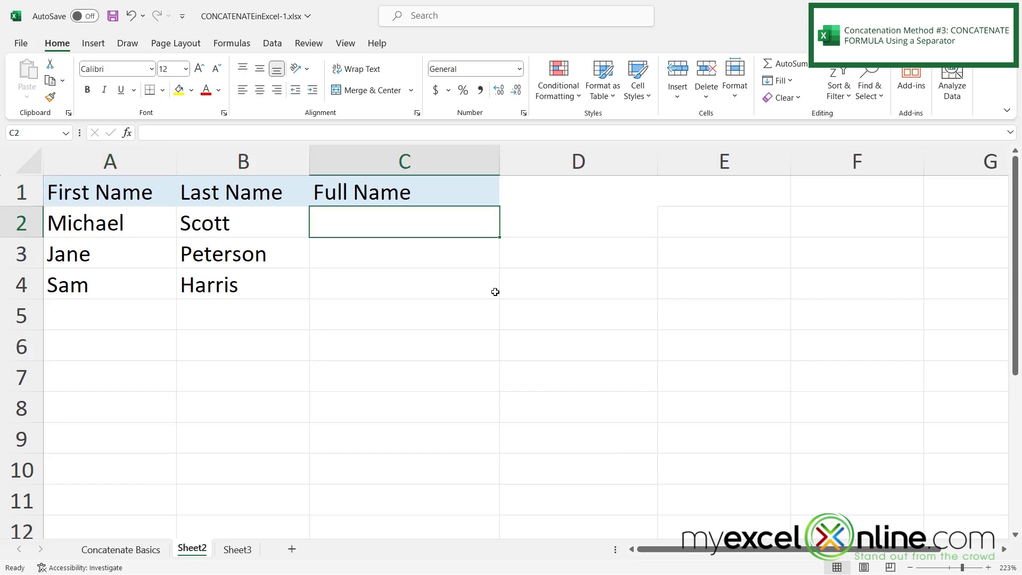
type("=")
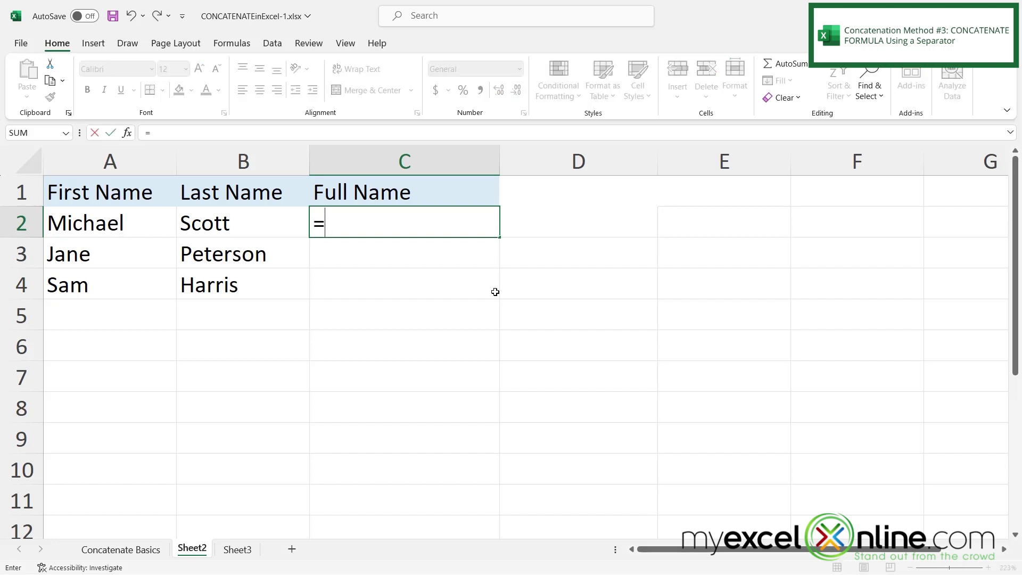
type("concatenate(")
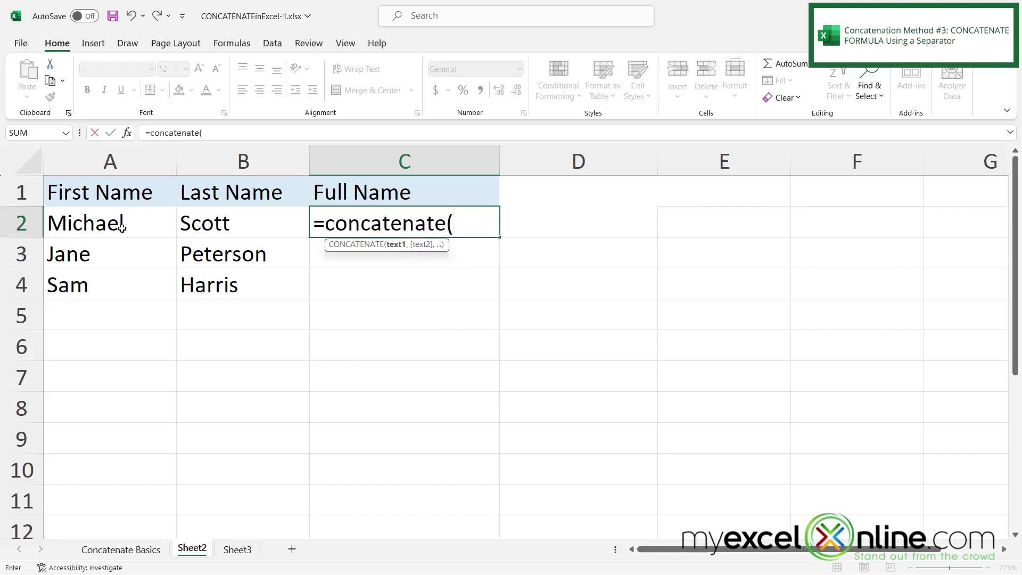
left_click(99, 221)
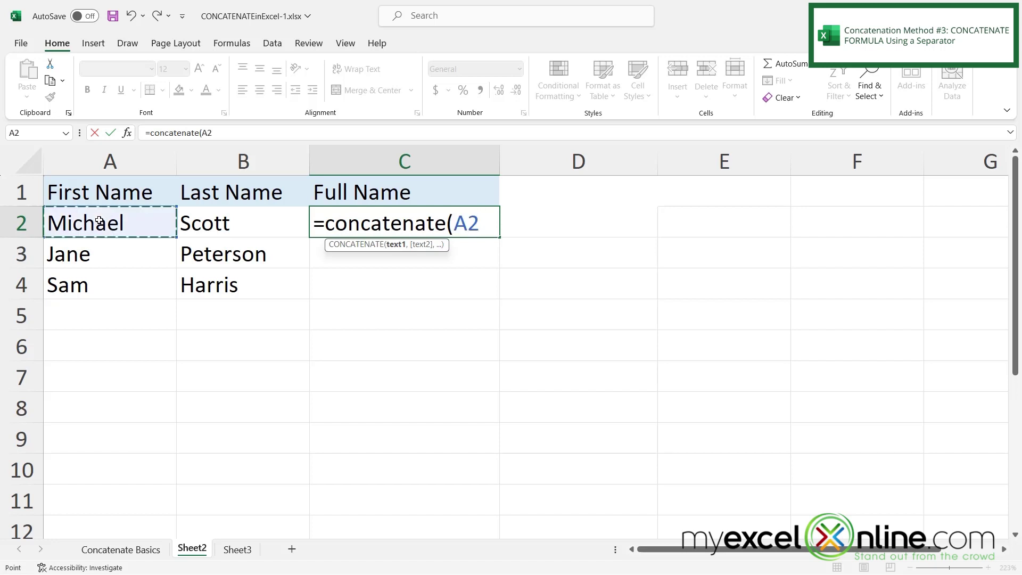
type(",")
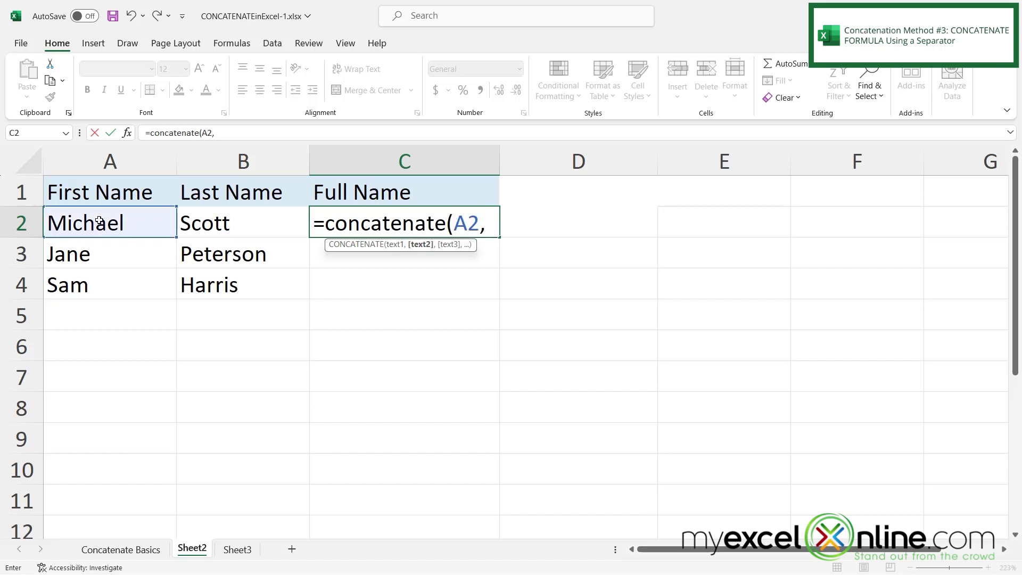
type("\" \",")
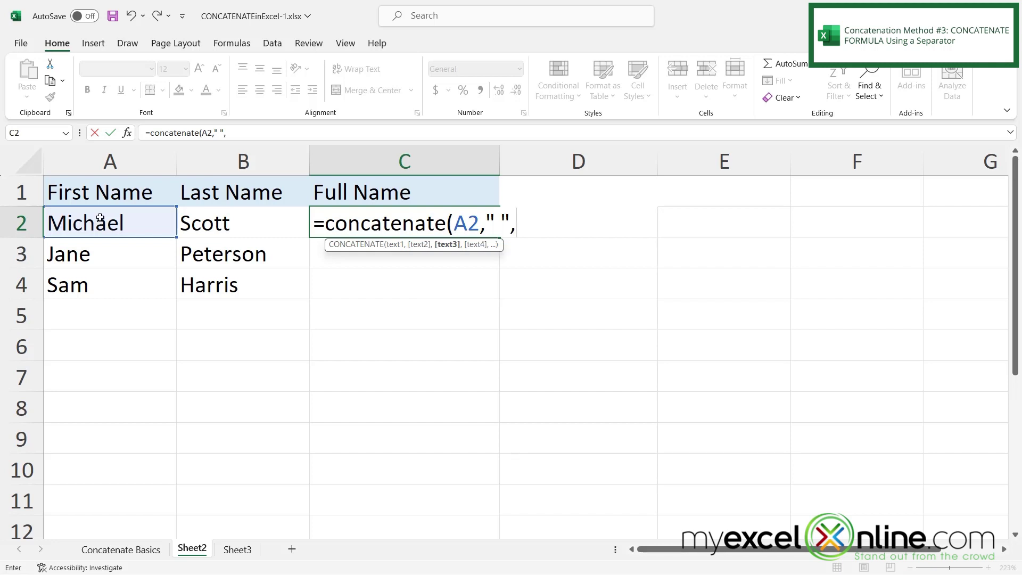
left_click(205, 231)
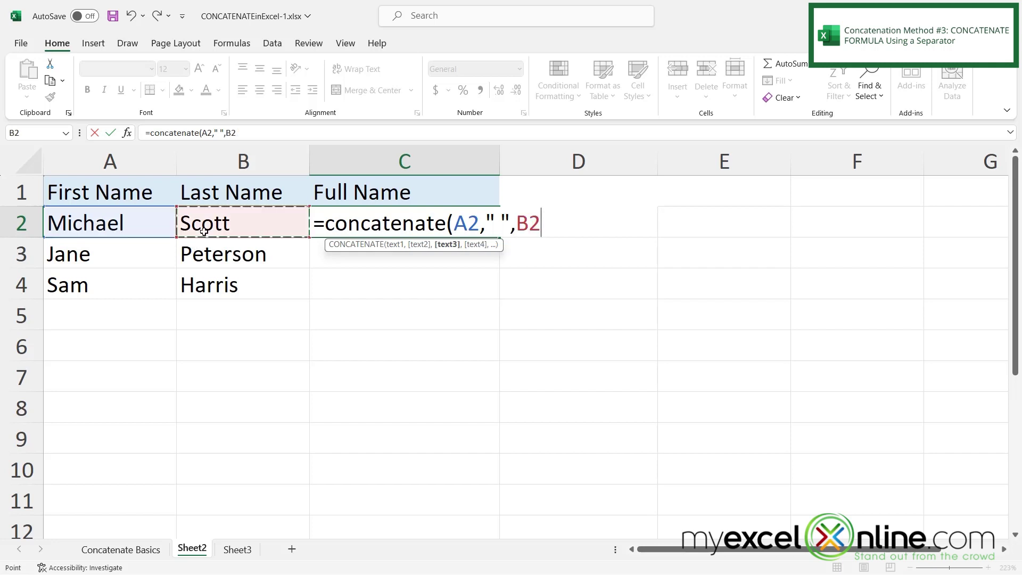
key("Return")
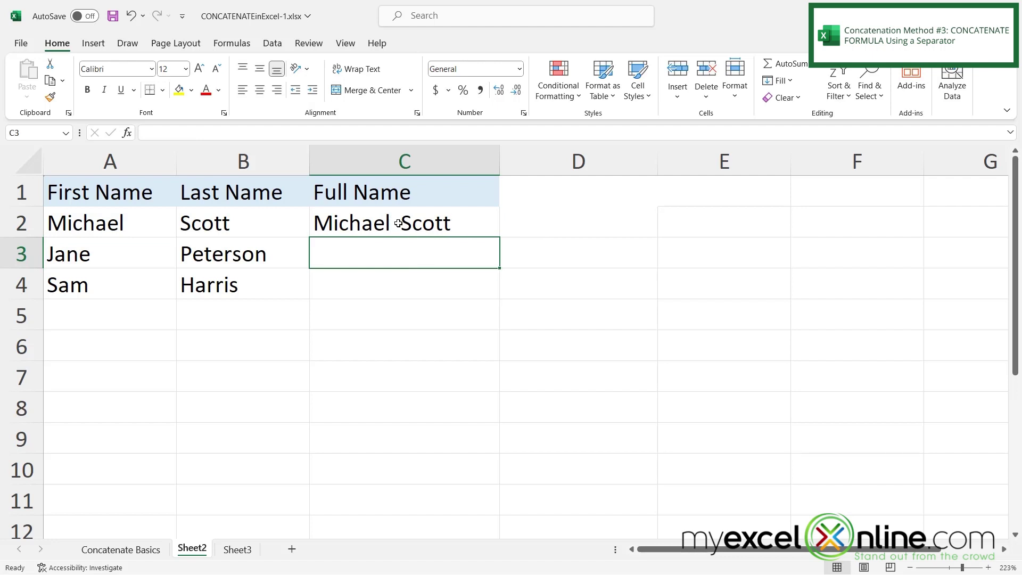
- Enter =concatenate(A3,"-",B3) in C3 to join the names with a hyphen
type("=")
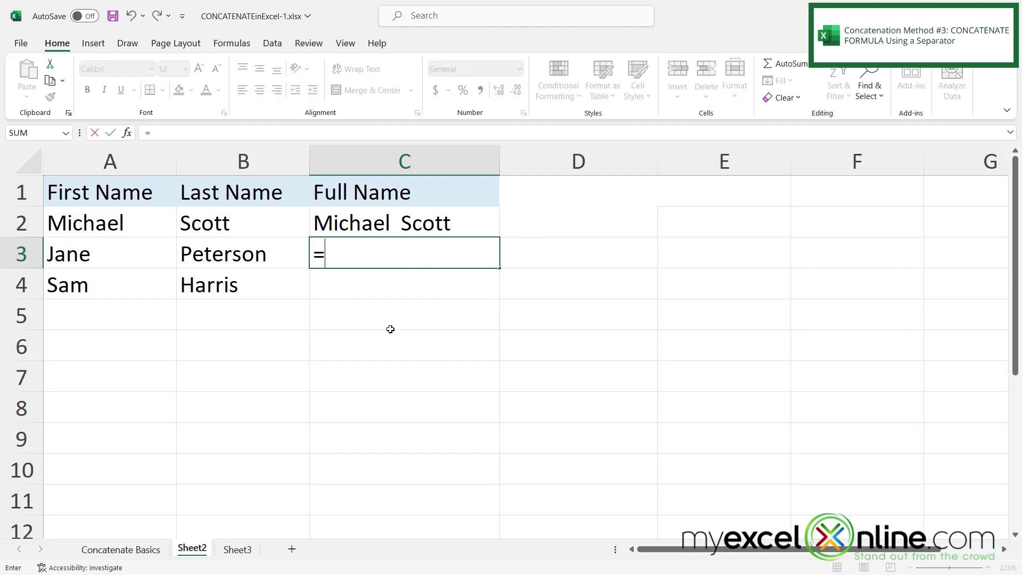
type("concatenate(")
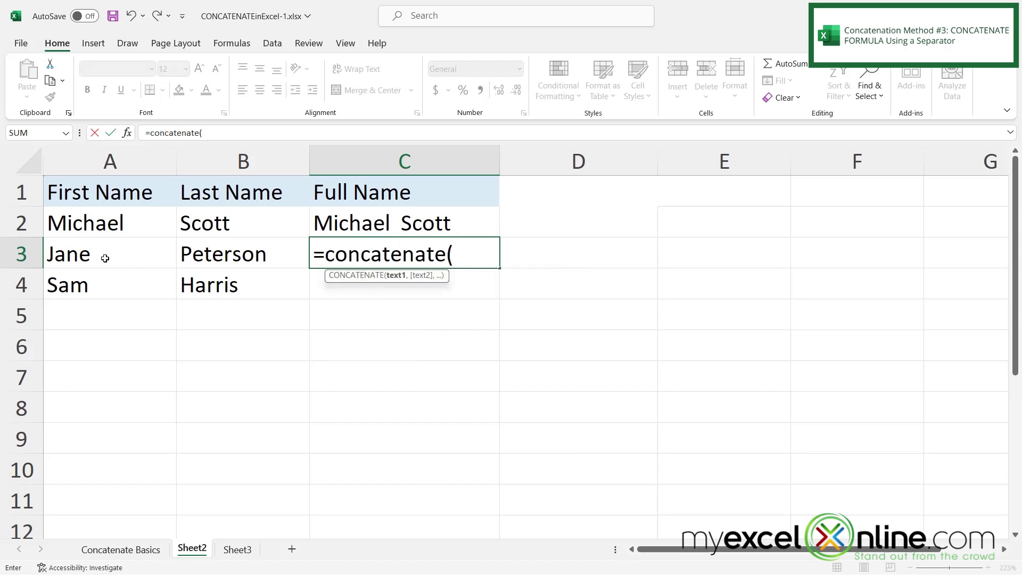
left_click(86, 256)
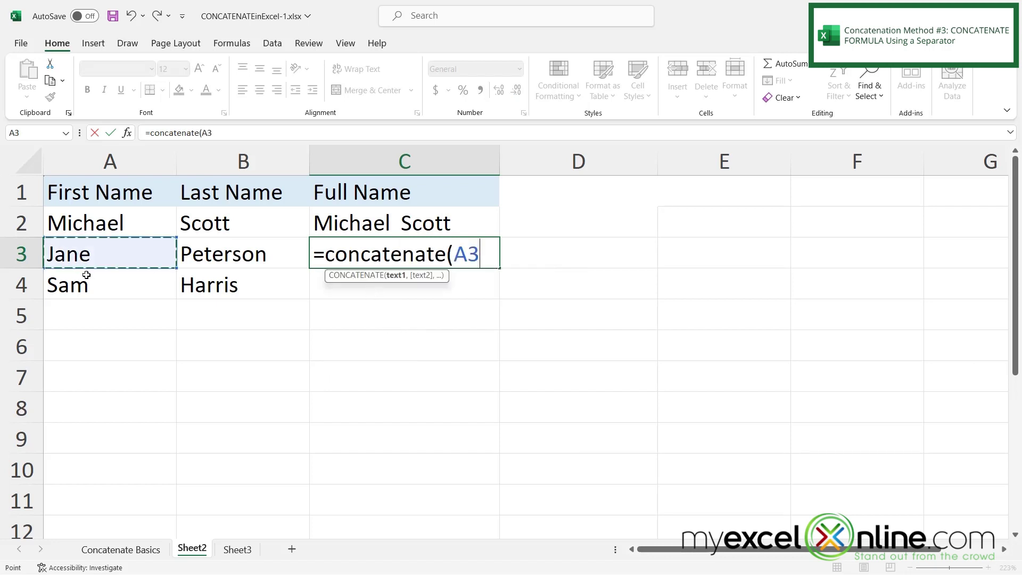
type(",")
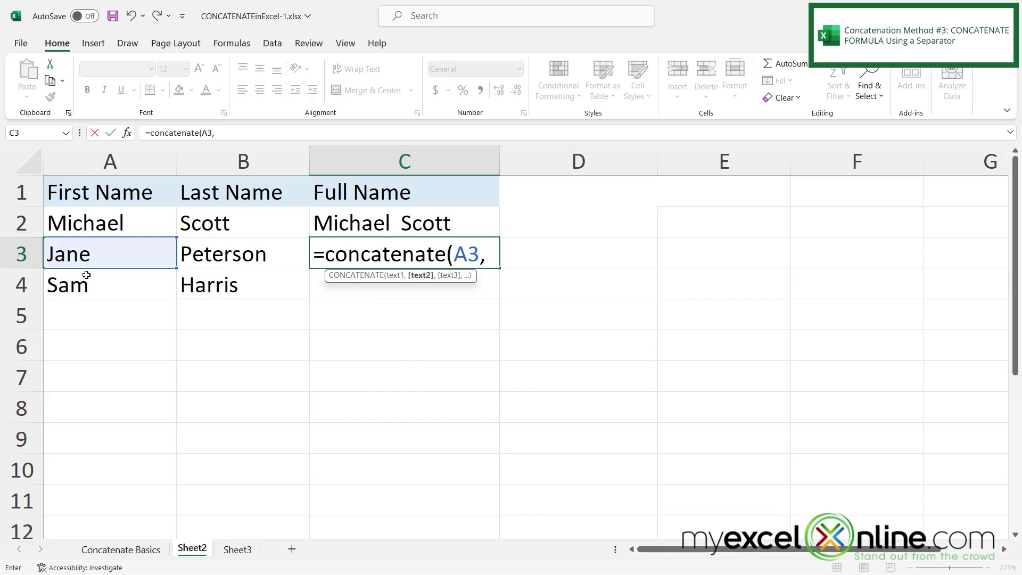
type("\"-\",")
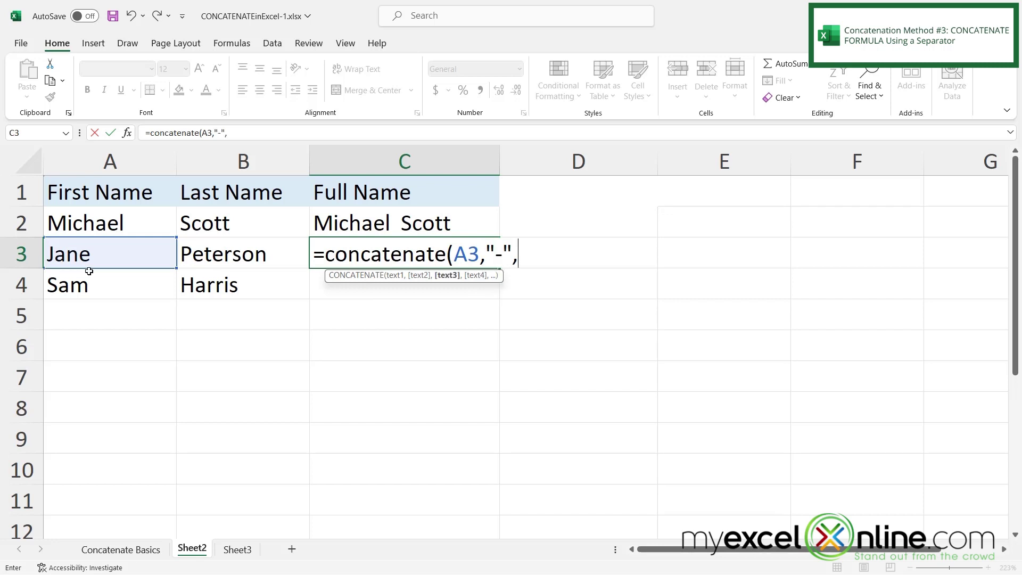
left_click(208, 252)
key("Return")
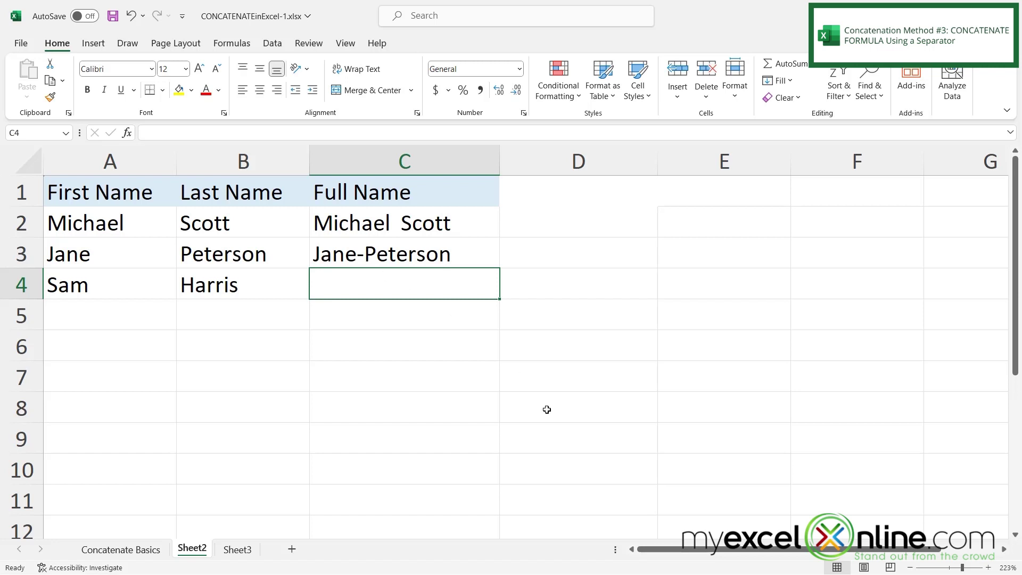
- Enter =concatenate(A4,",",B4) in C4 to join the names with a comma
type("=c")
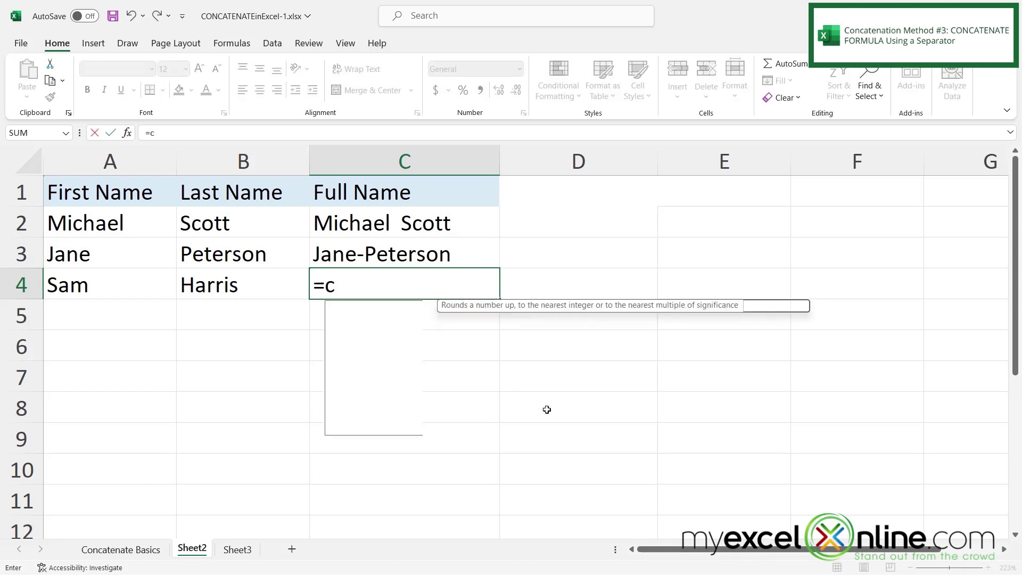
type("oncatenate(")
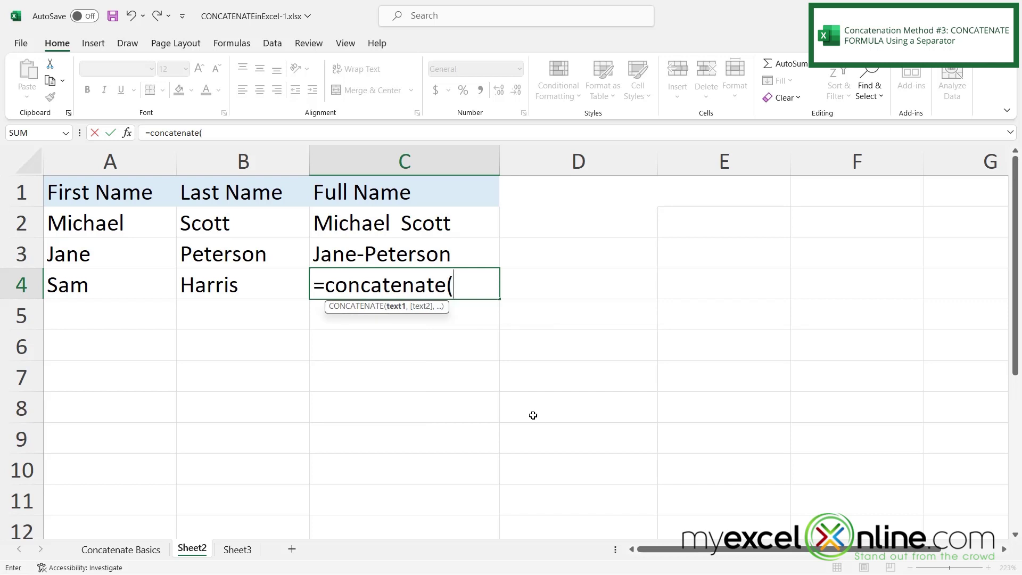
left_click(72, 282)
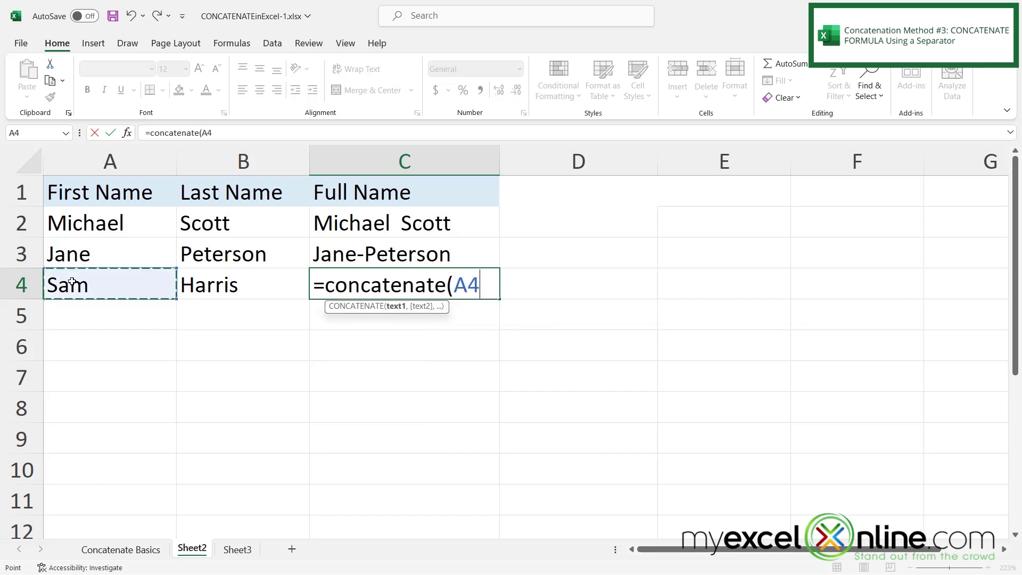
type(",")
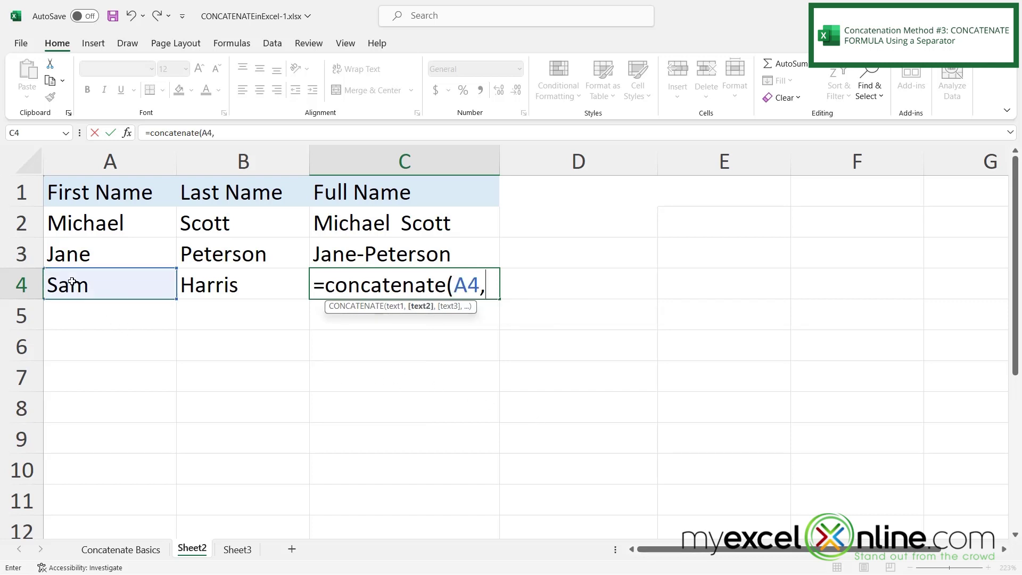
type("\",\",")
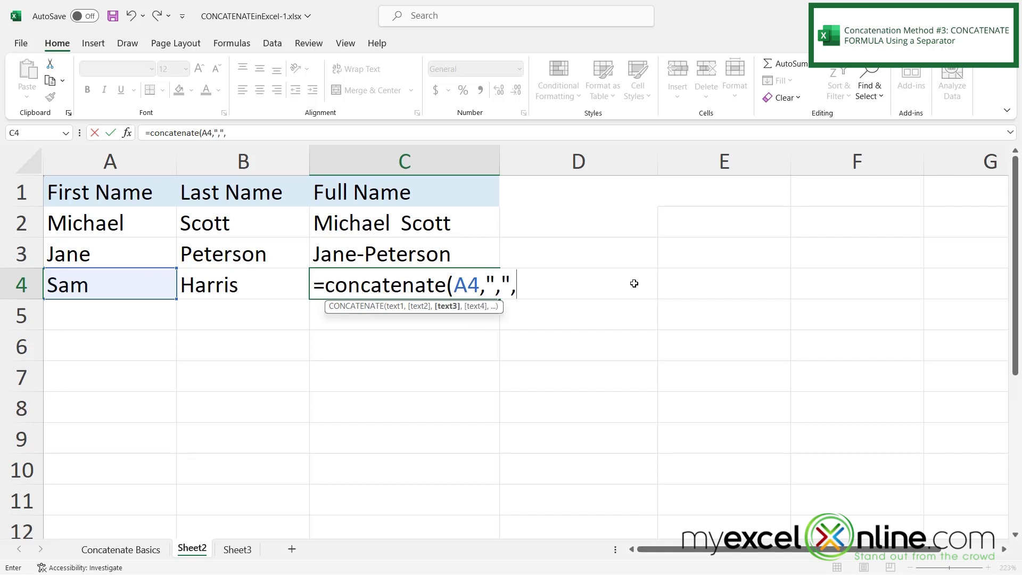
left_click(202, 283)
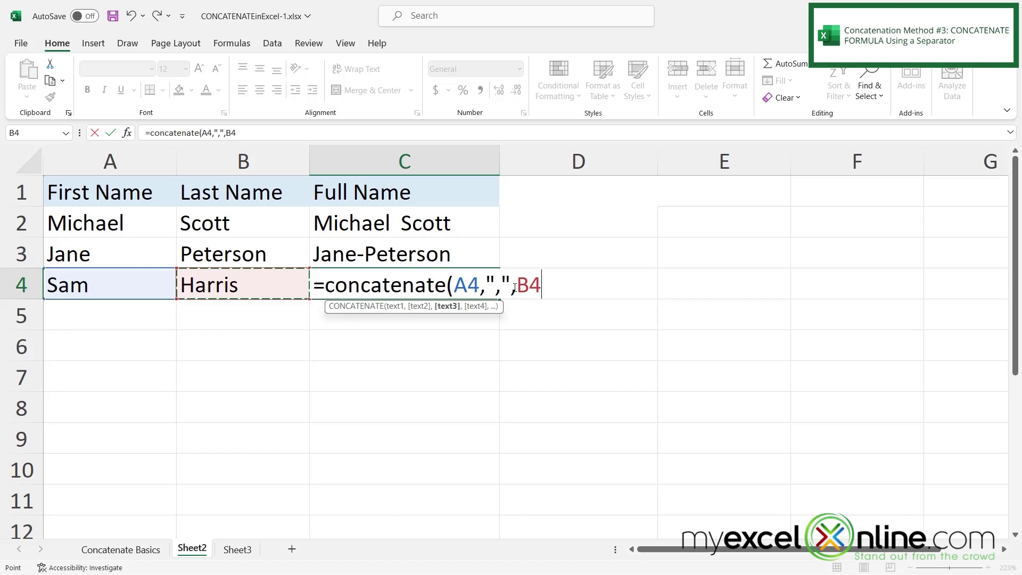
type(")")
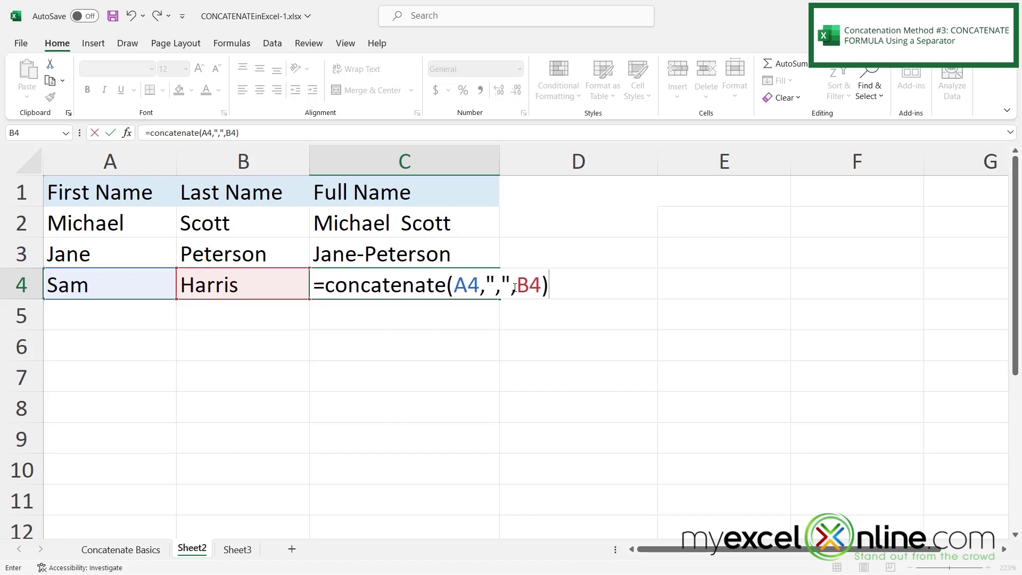
key("Return")
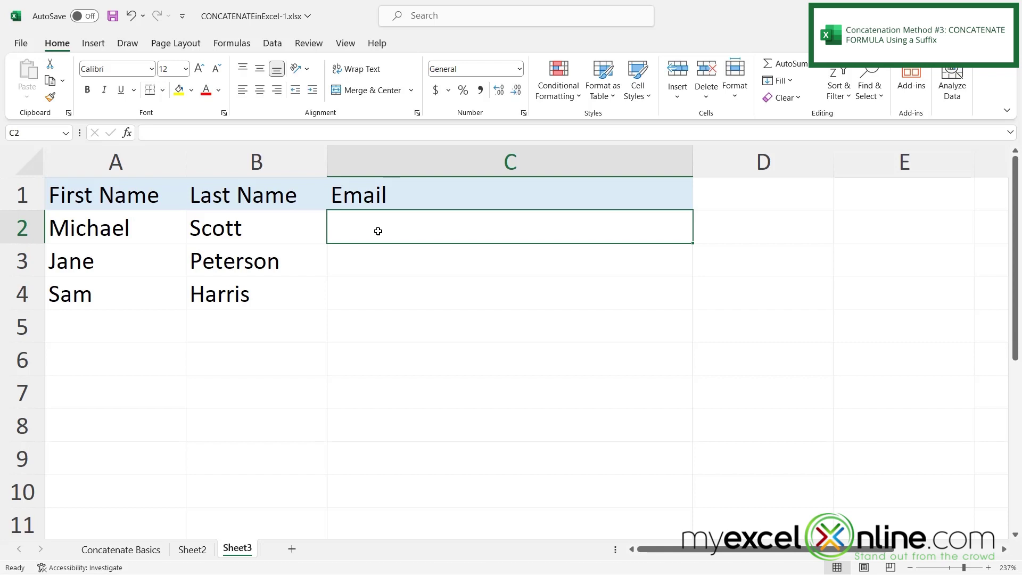
type("=")
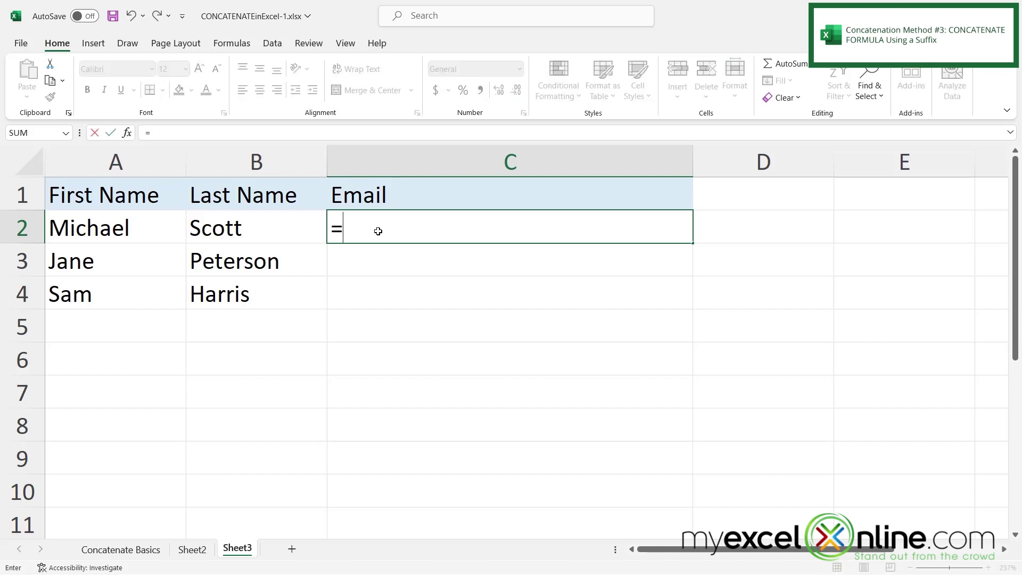
type("concatenate(")
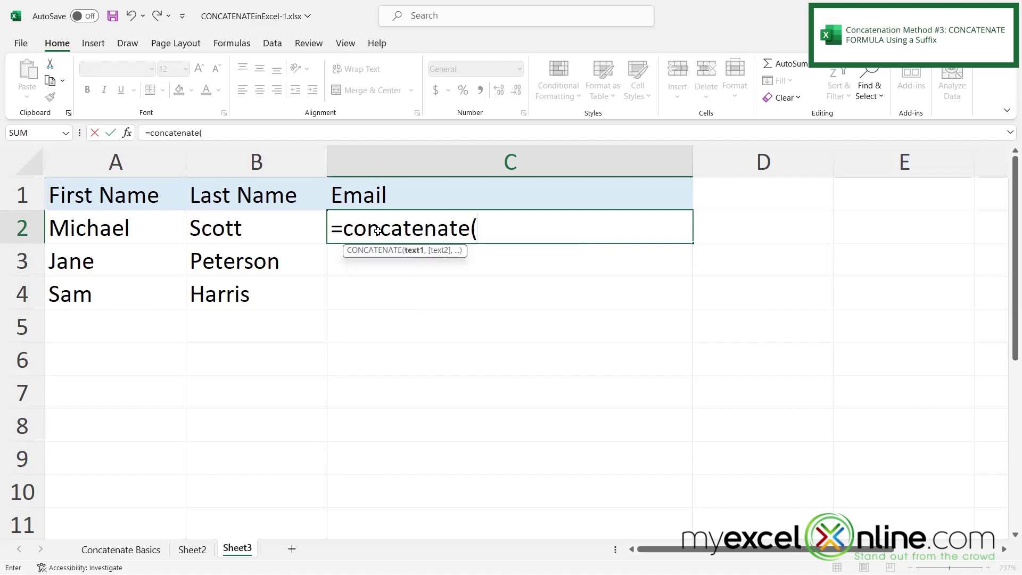
left_click(118, 229)
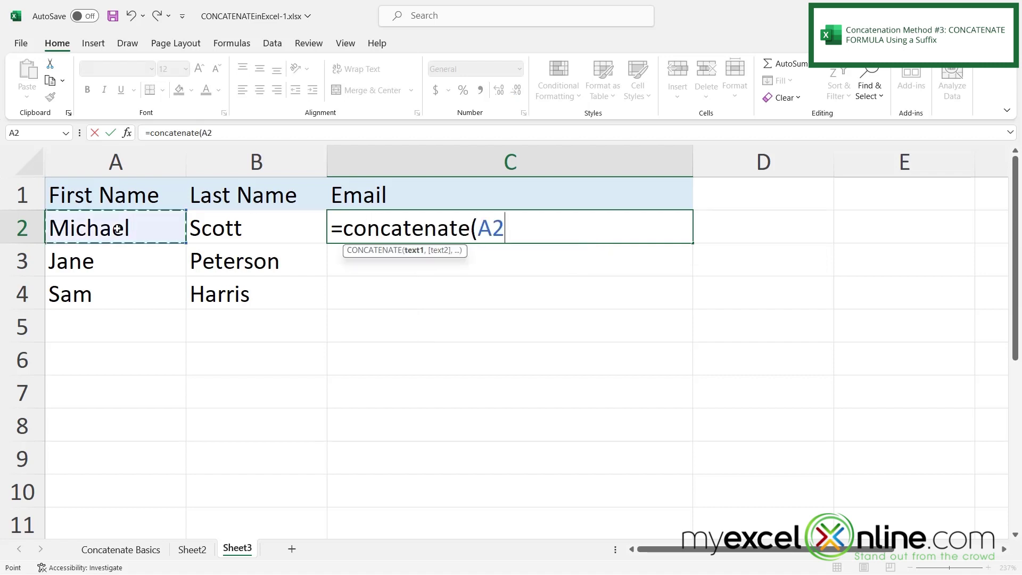
type(",")
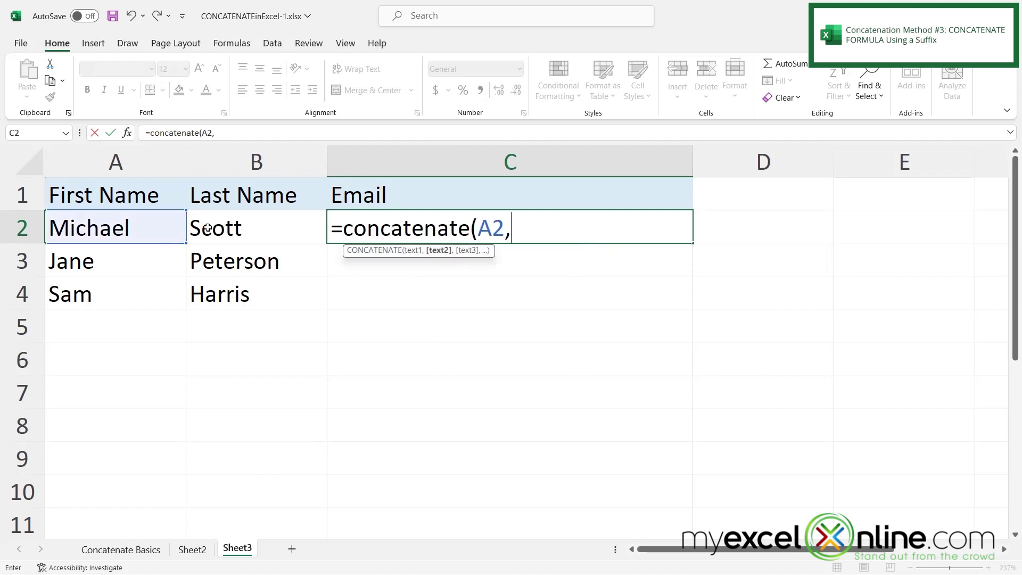
left_click(238, 227)
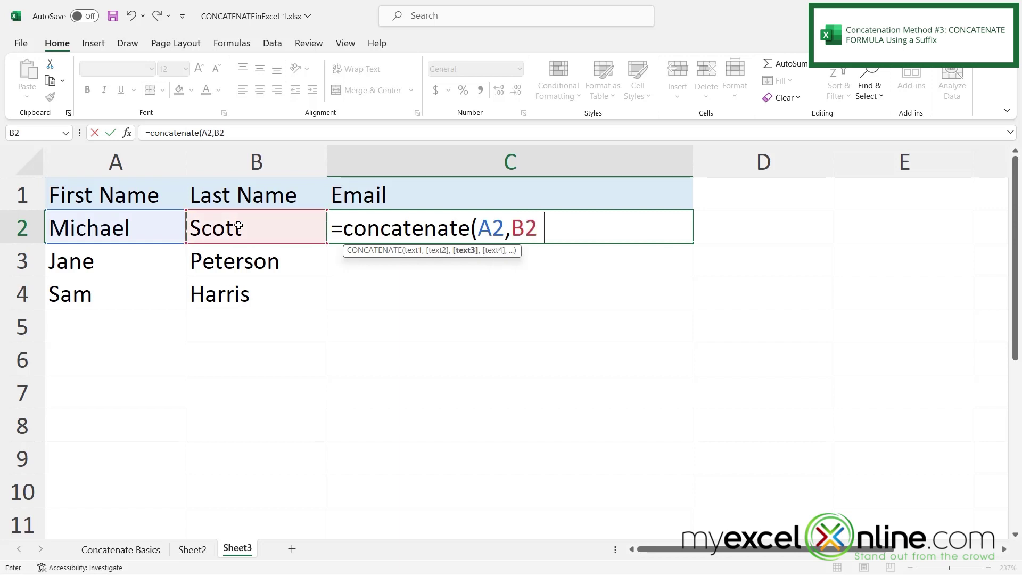
type(",\"@my")
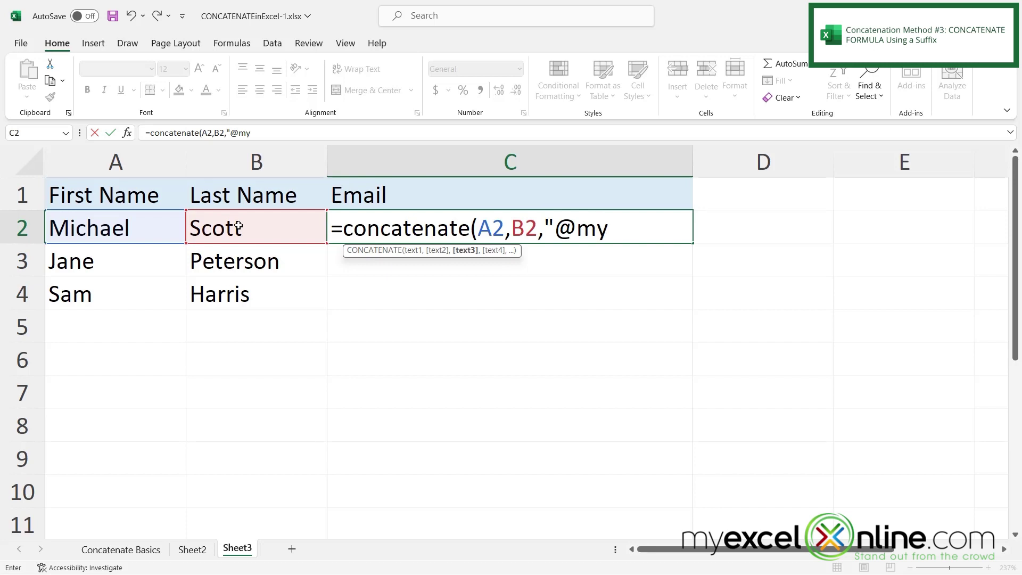
type("excelonline.")
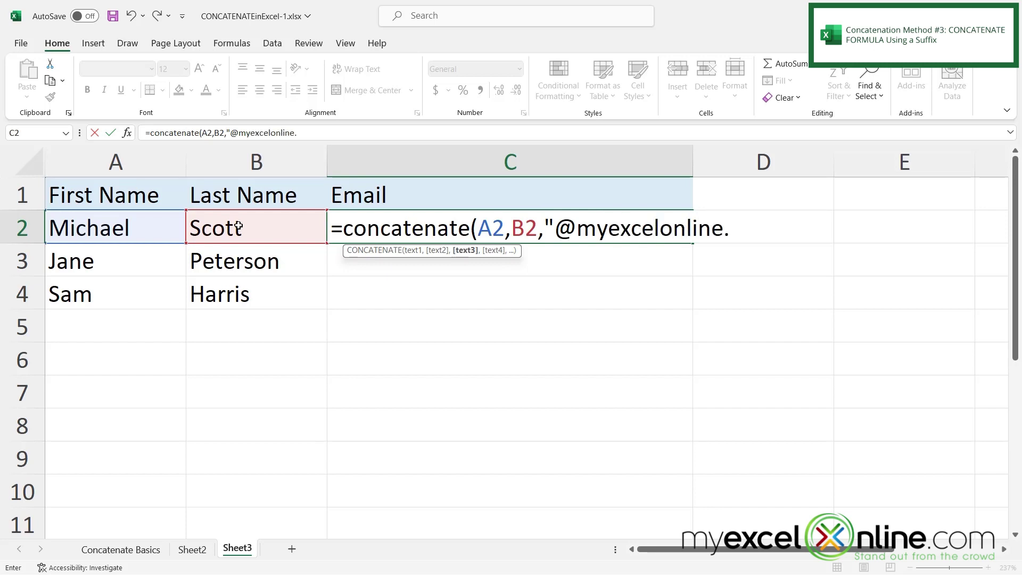
type("com\")")
key("Return")
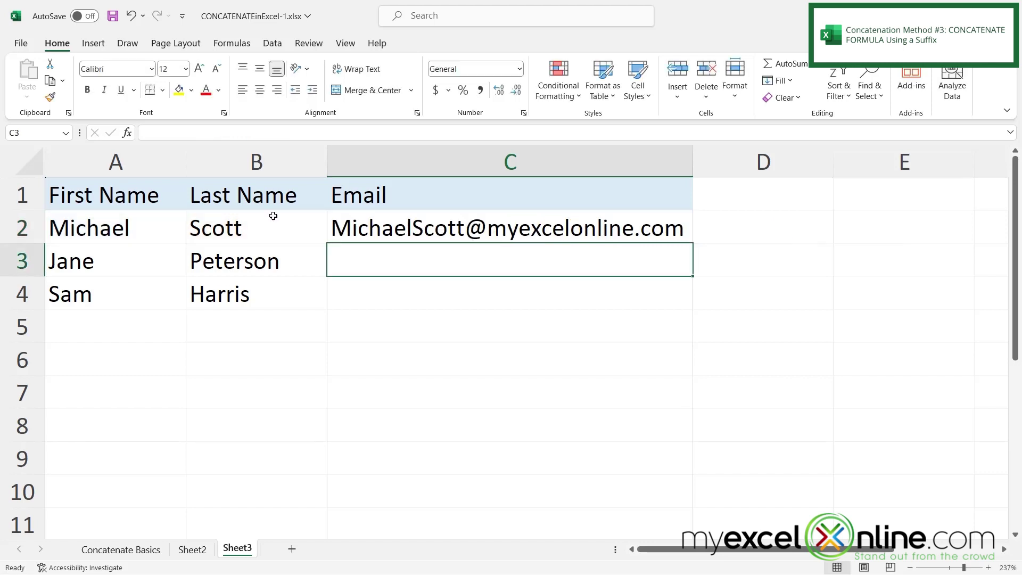
key("Up")
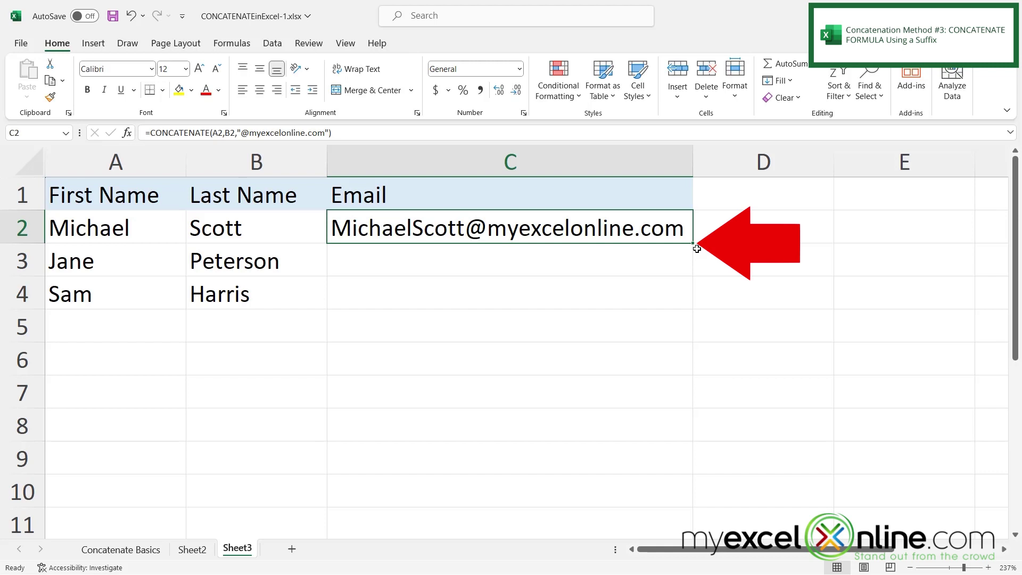
- Fill the email formula from C2 down to C3:C4 to build addresses for rows 3 and 4
left_click_drag(697, 249, 687, 300)
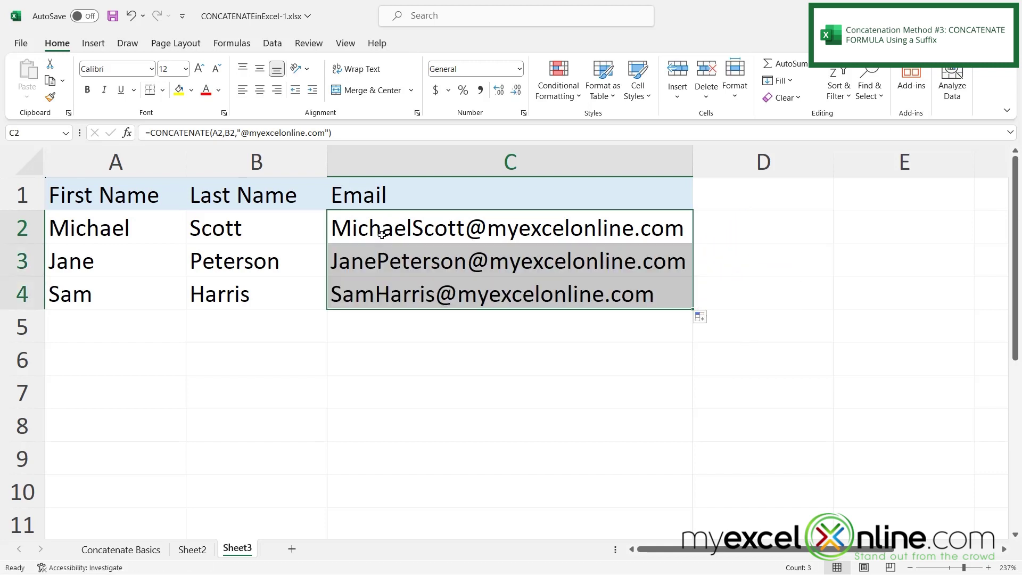